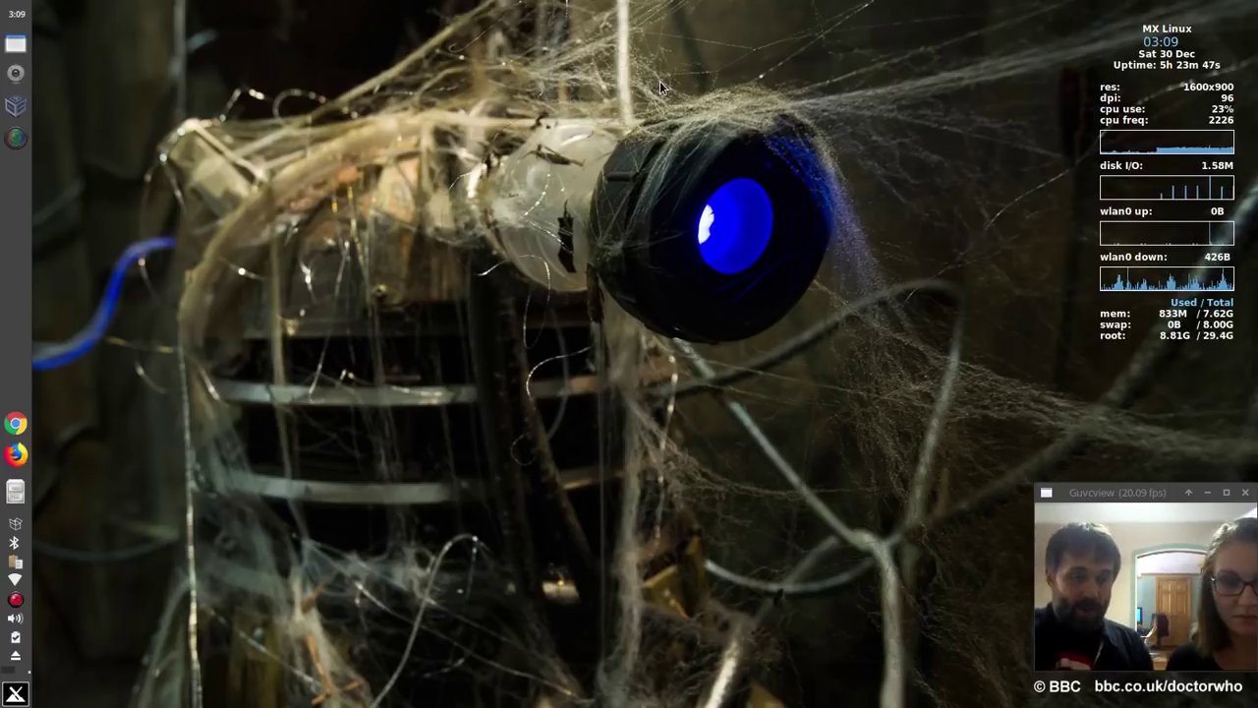
Step: Launch Live-usb Maker by searching 'liv' in the Whisker menu
left_click(16, 693)
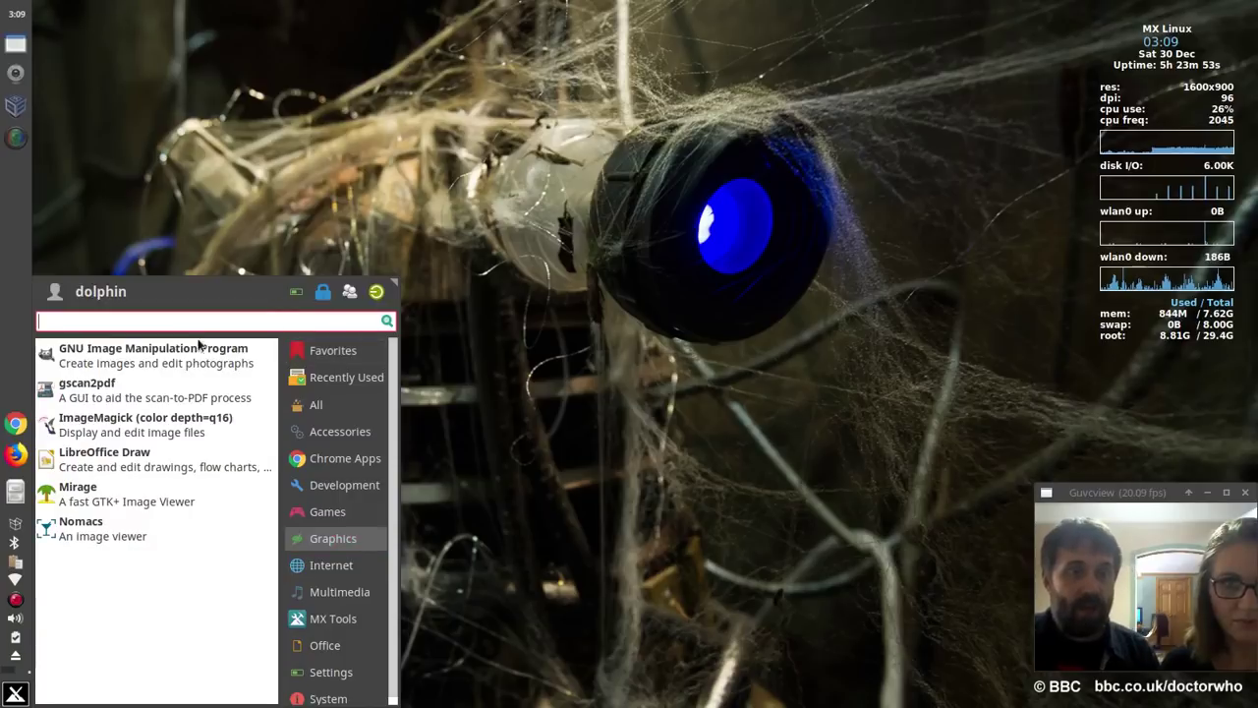
type("liv")
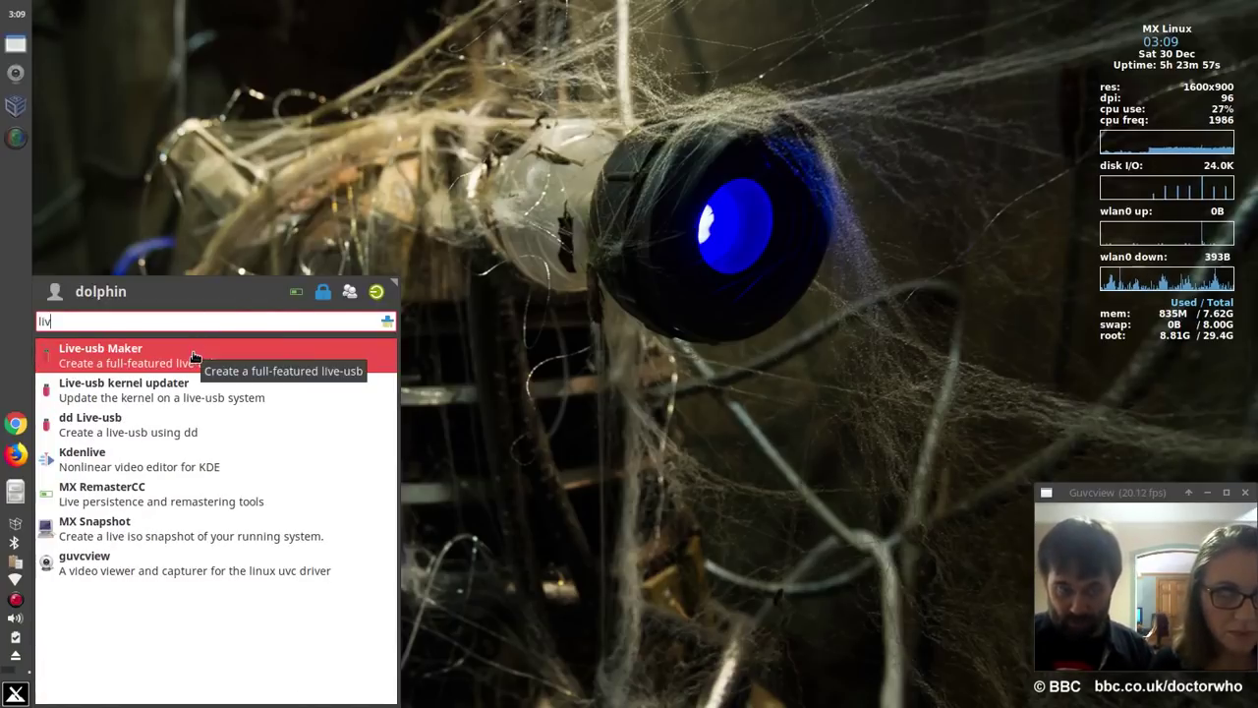
left_click(194, 356)
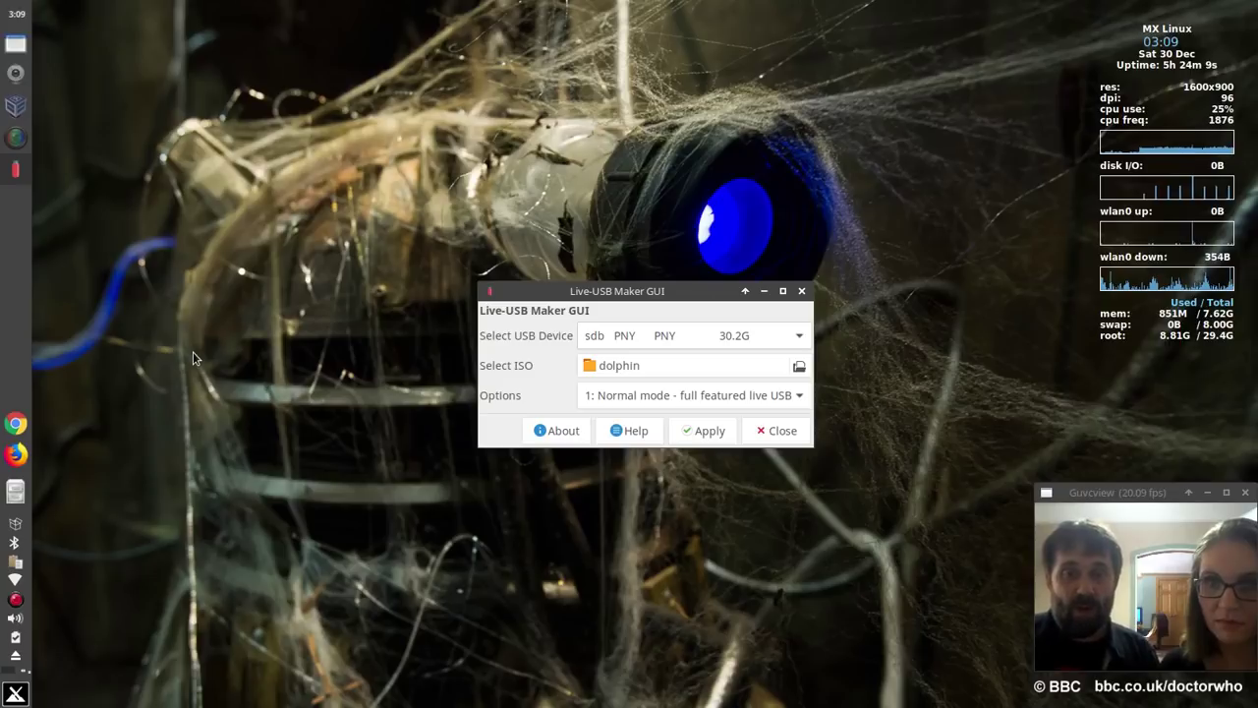
Step: Choose MX-17_x64.iso from Recent files as the source ISO image
left_click(770, 371)
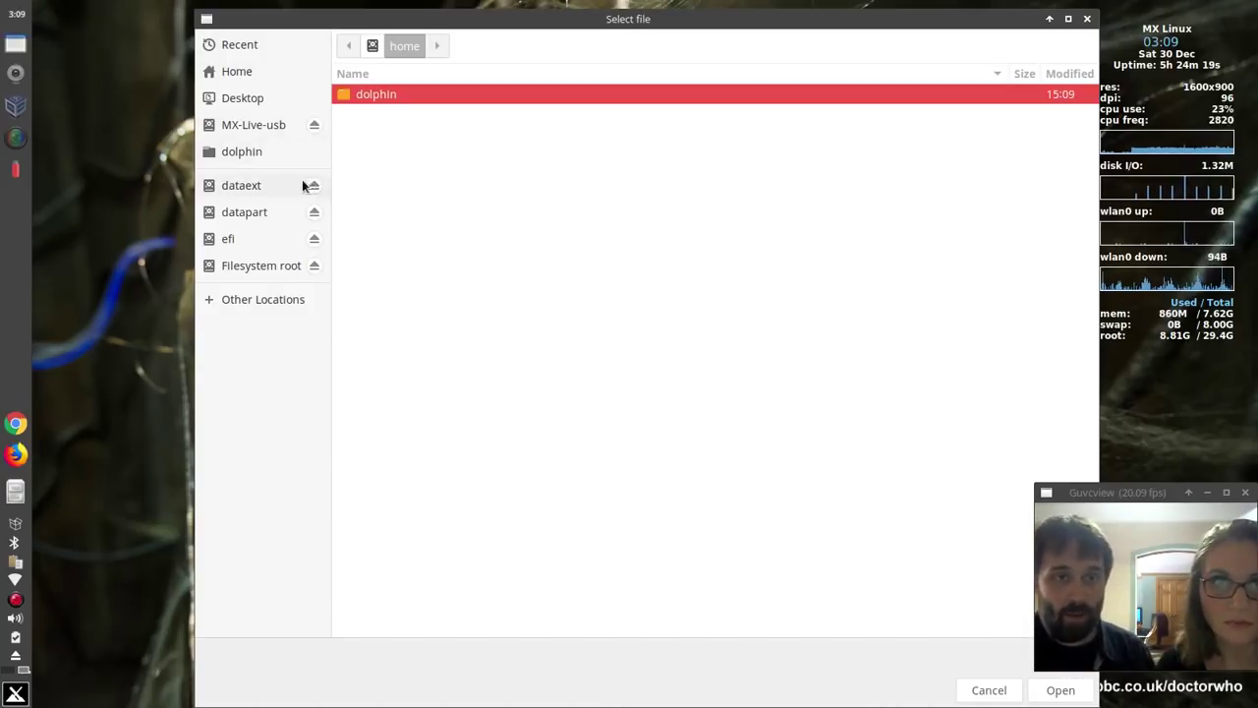
left_click(252, 46)
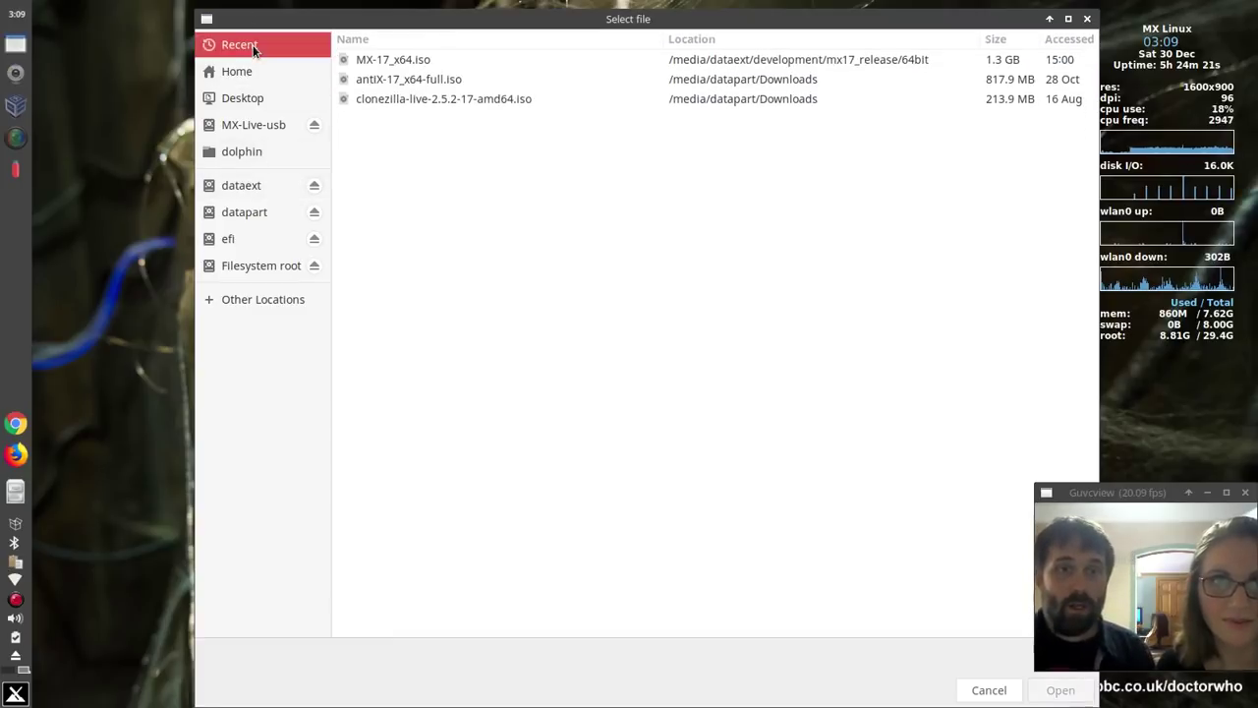
left_click(414, 57)
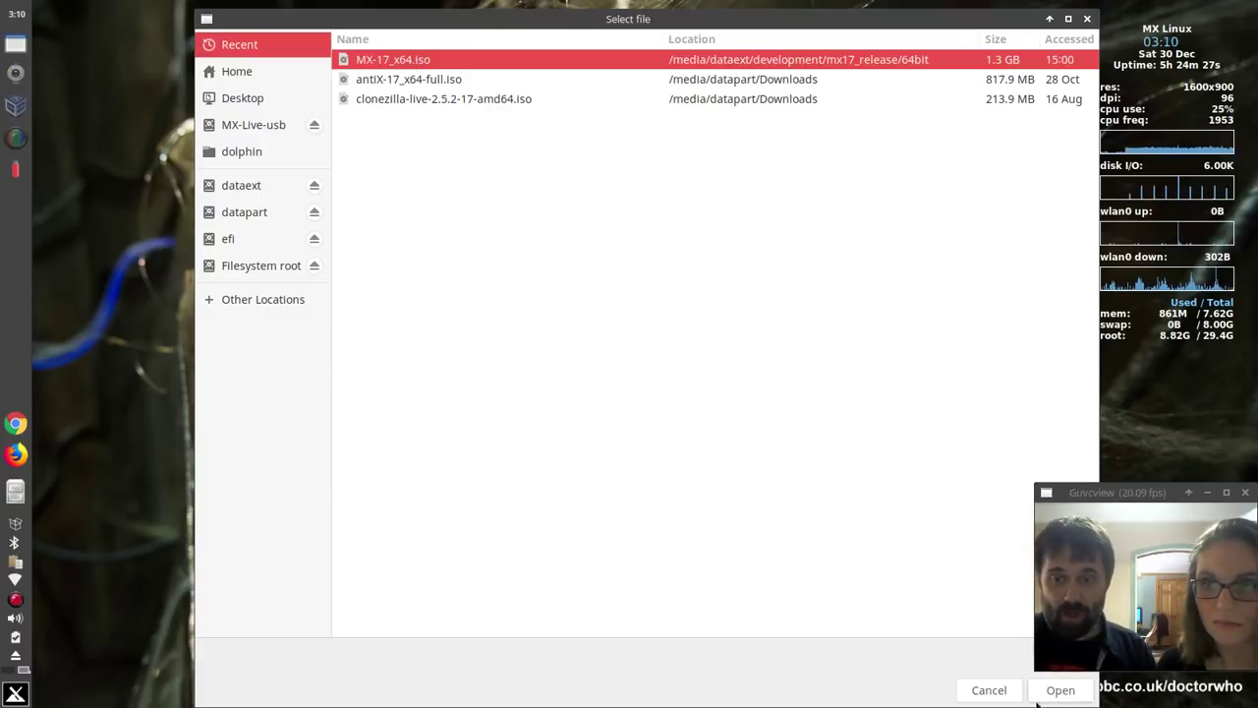
left_click(1060, 690)
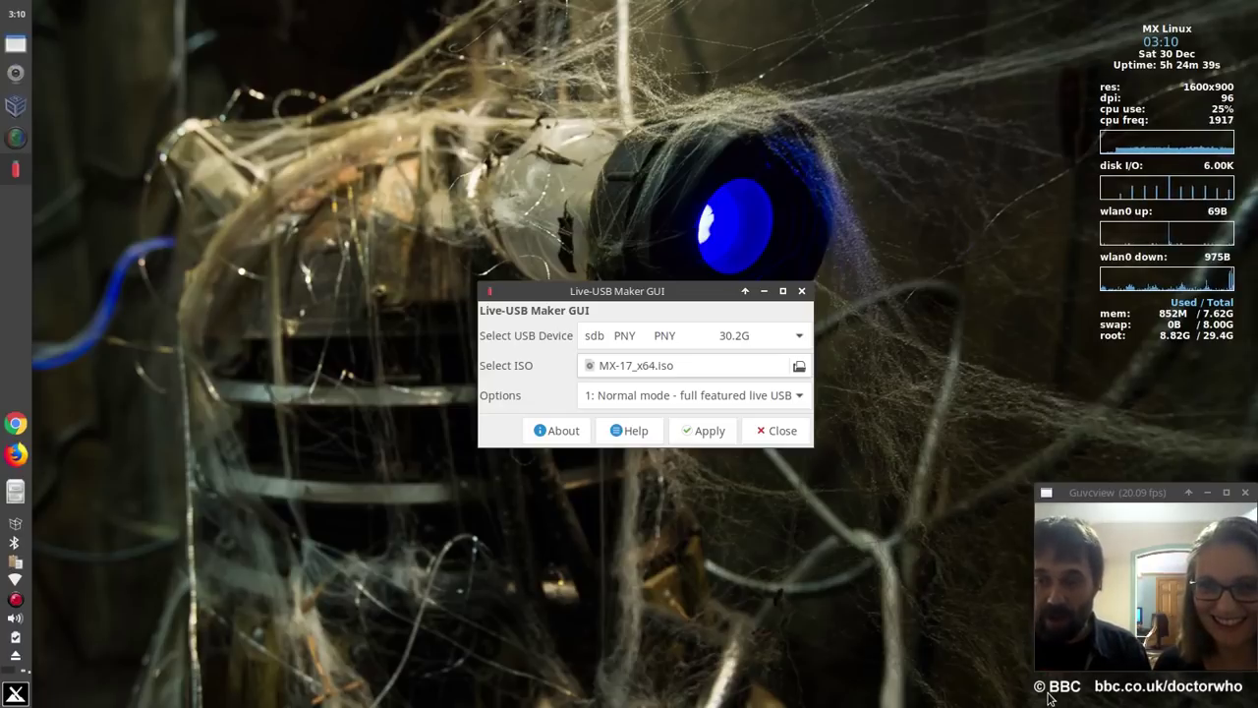
key("Escape")
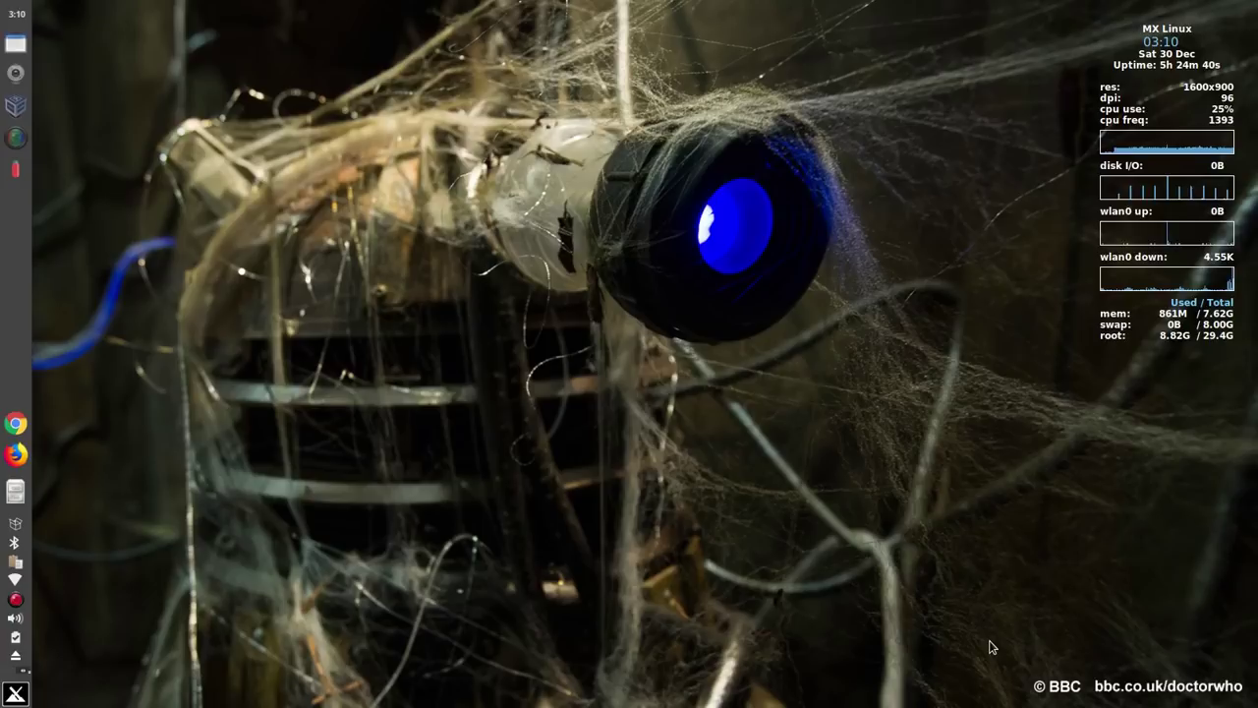
left_click(15, 77)
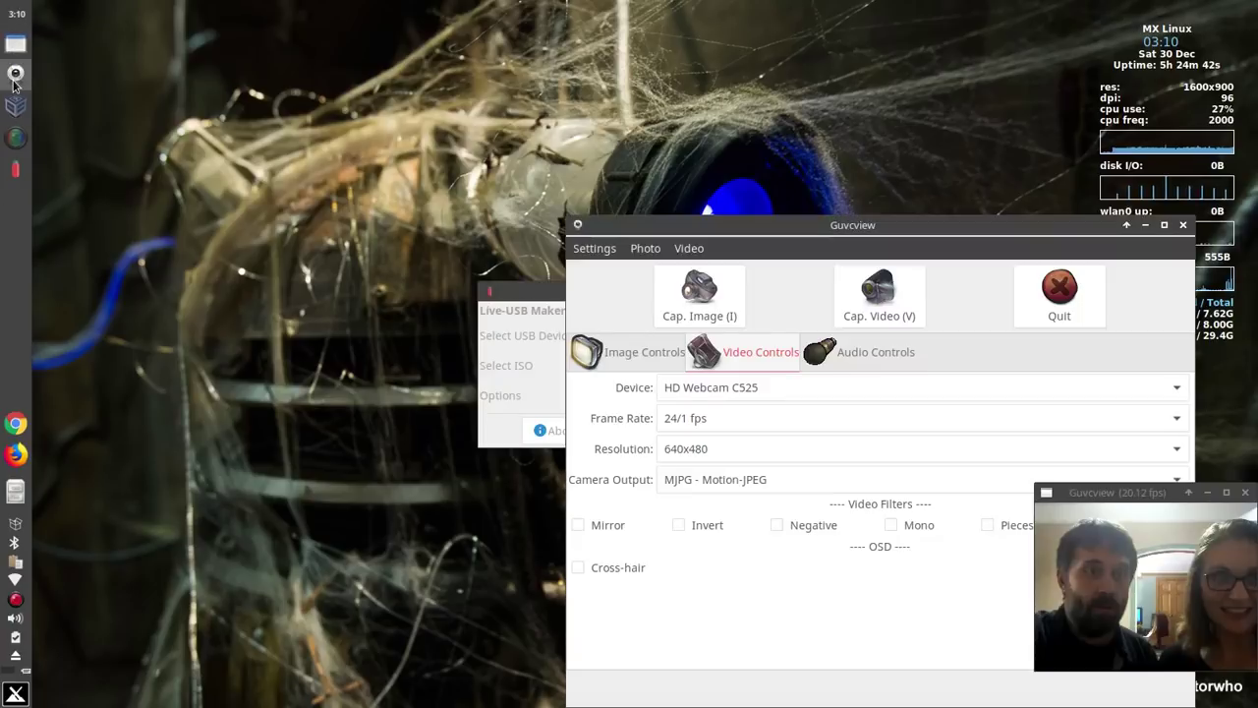
left_click(9, 676)
left_click(28, 674)
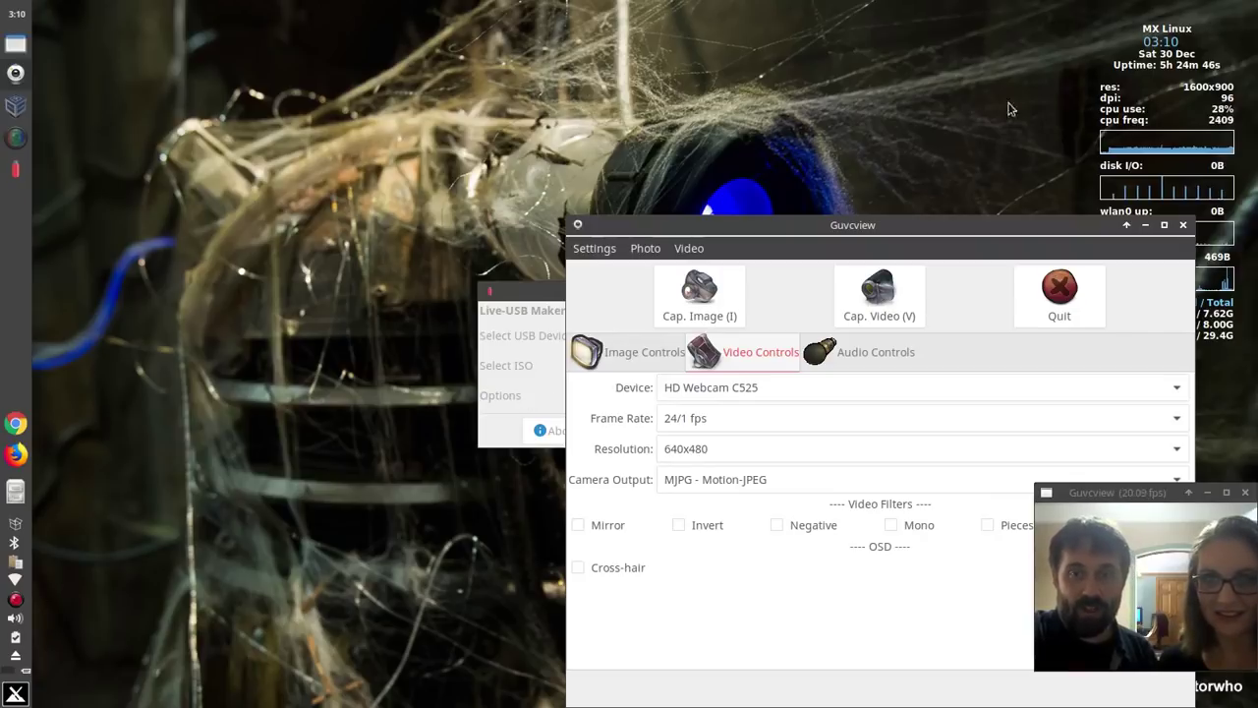
left_click(1145, 224)
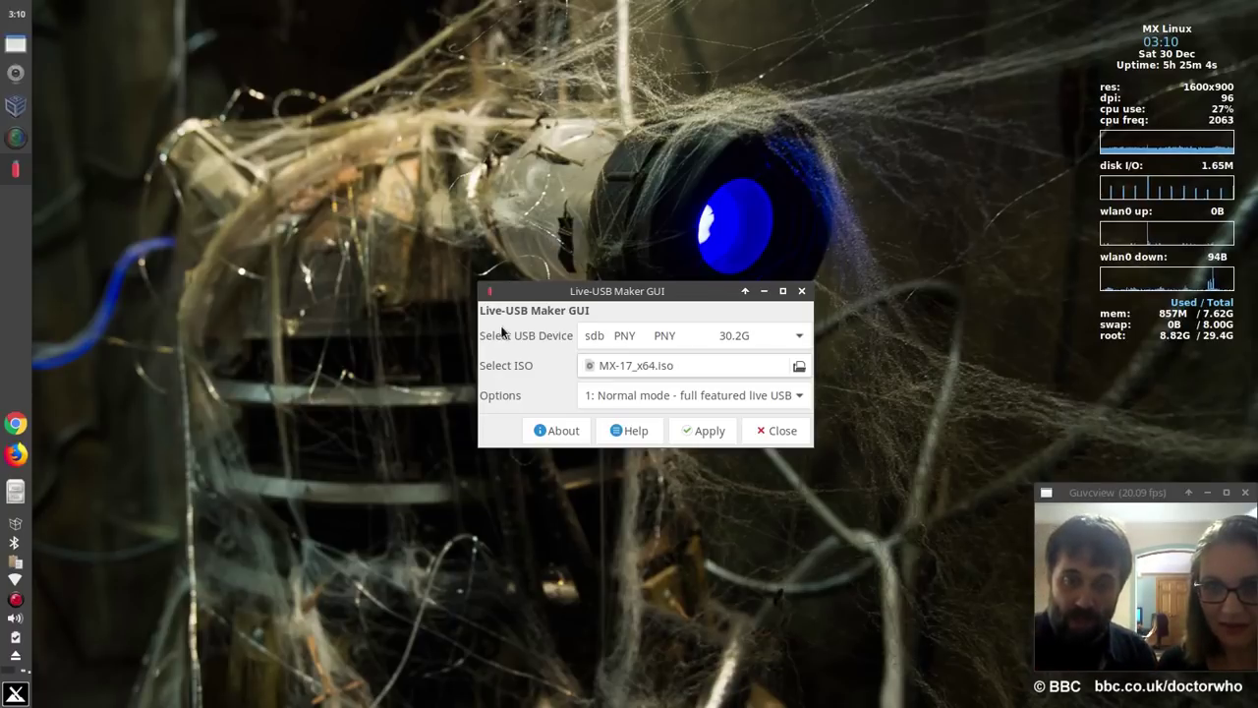
Step: Apply to write MX-17_x64.iso to the PNY 30.2G drive as a live USB
left_click(721, 437)
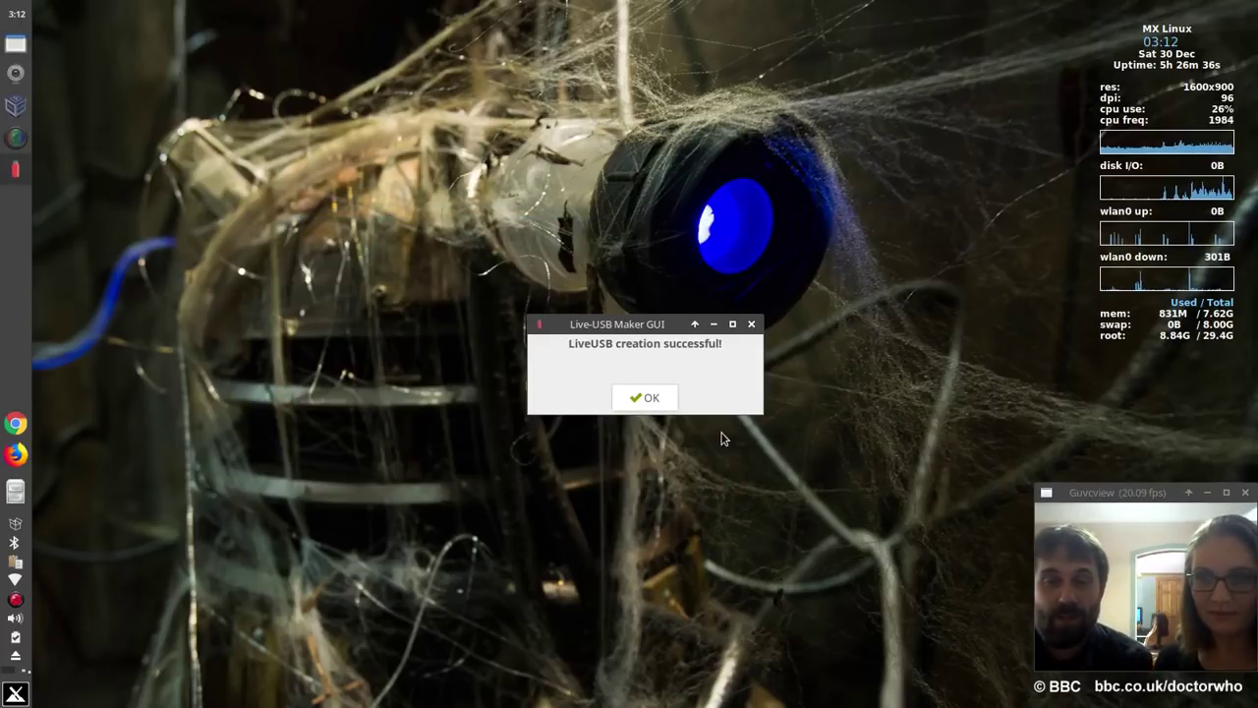
Step: Dismiss the 'LiveUSB creation successful!' message and launch VirtualBox Manager from the left panel
left_click(650, 396)
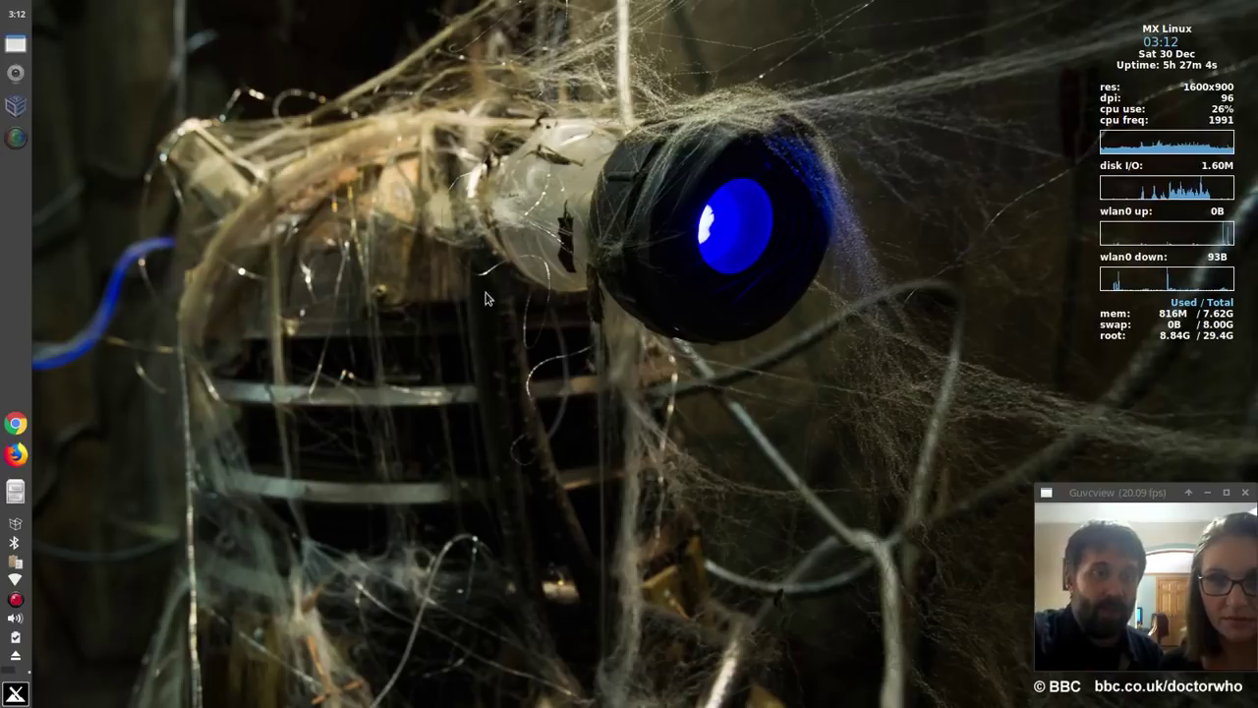
left_click(14, 105)
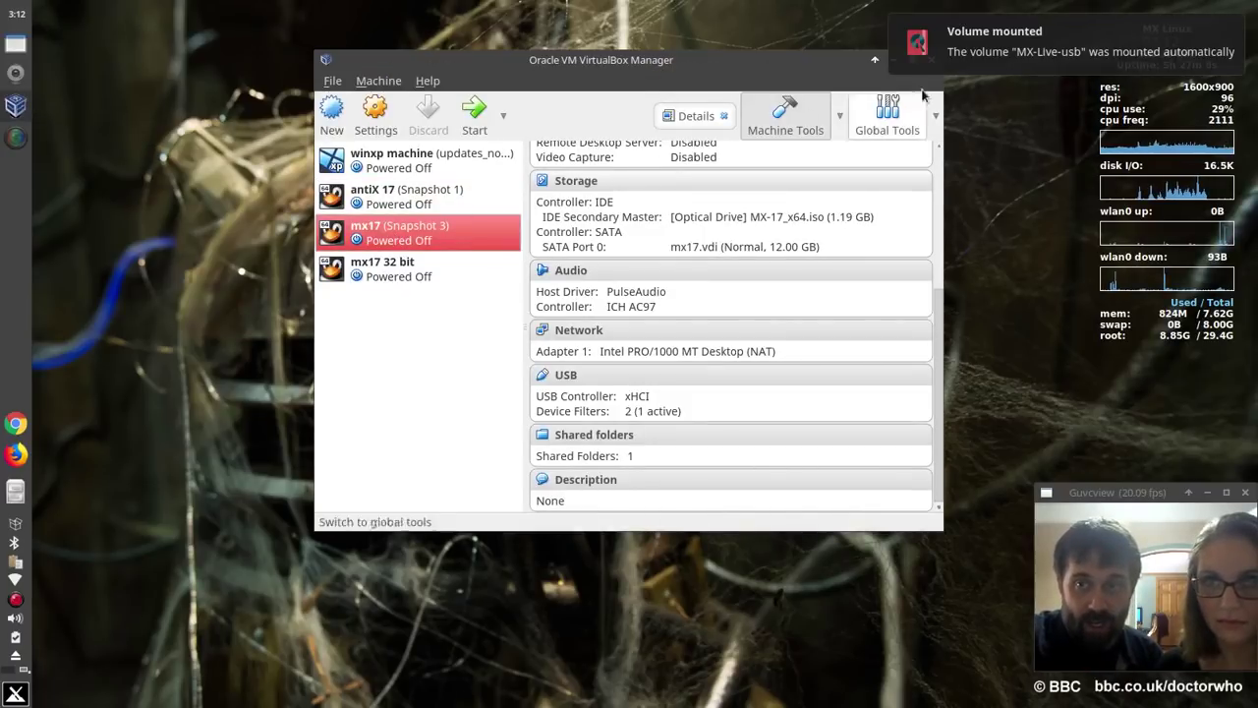
Step: Dismiss the volume-mounted notification and start the mx17 VM in full-screen mode
left_click(1061, 61)
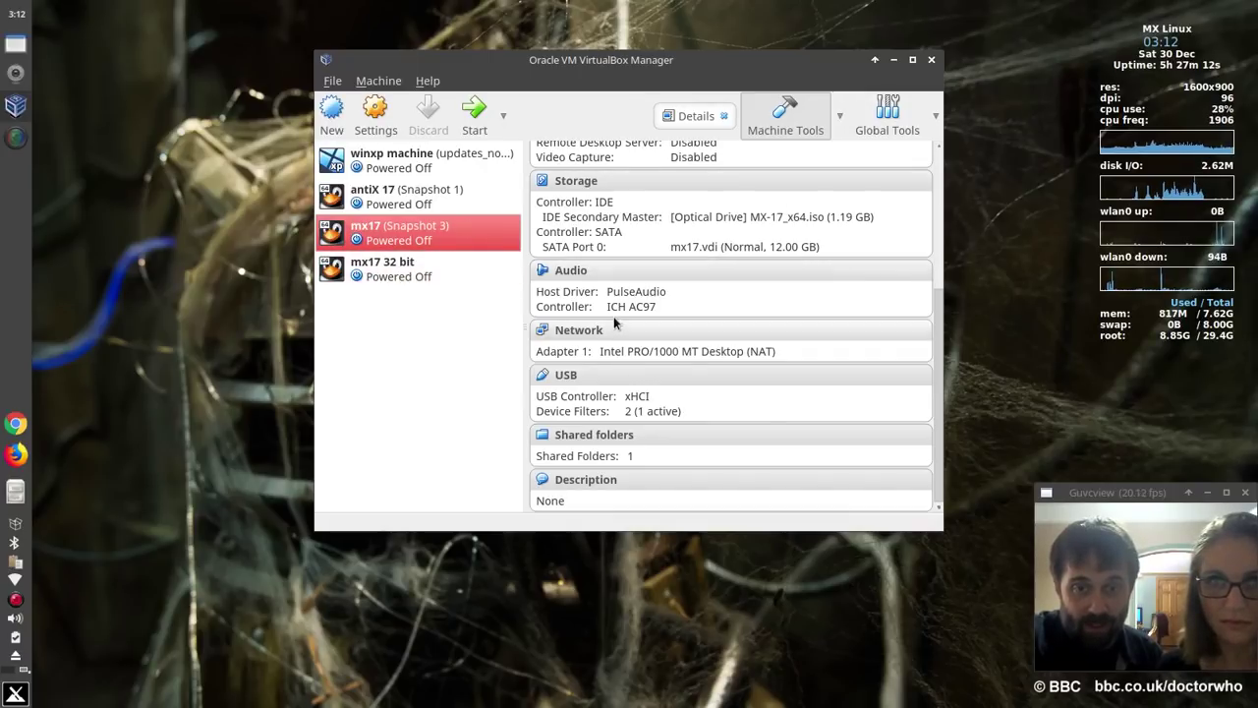
scroll(614, 317, "up", 5)
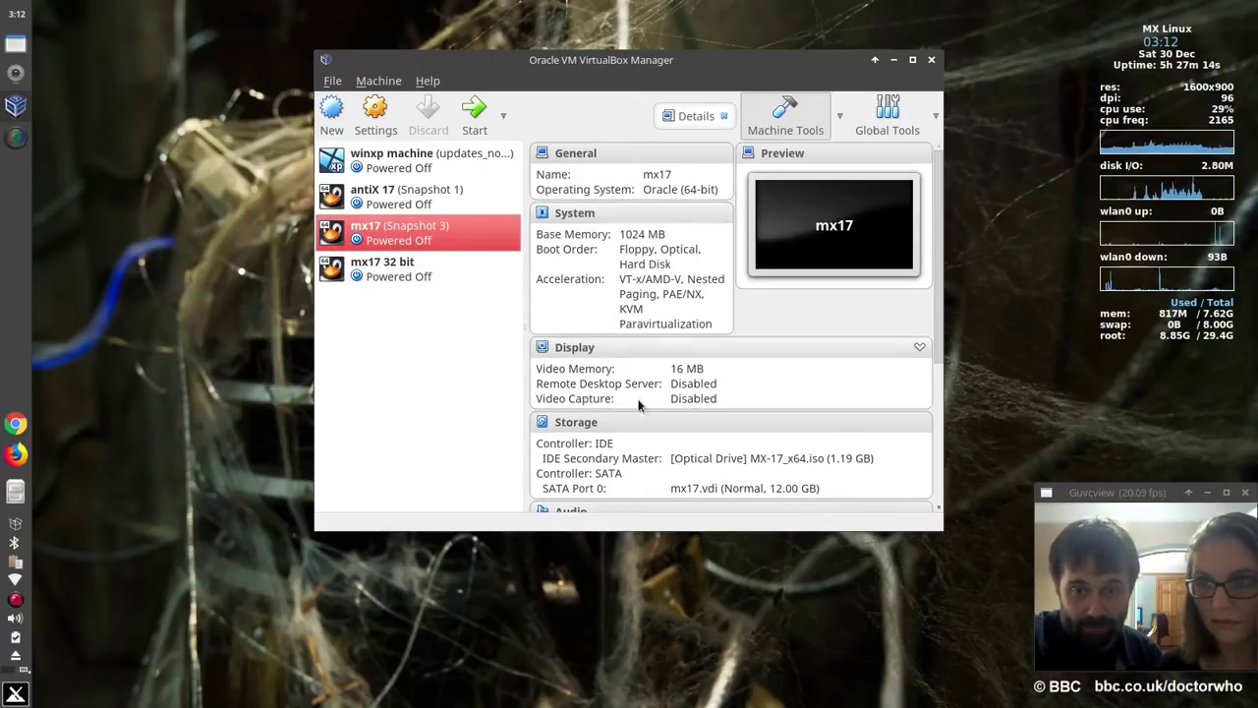
left_click(468, 98)
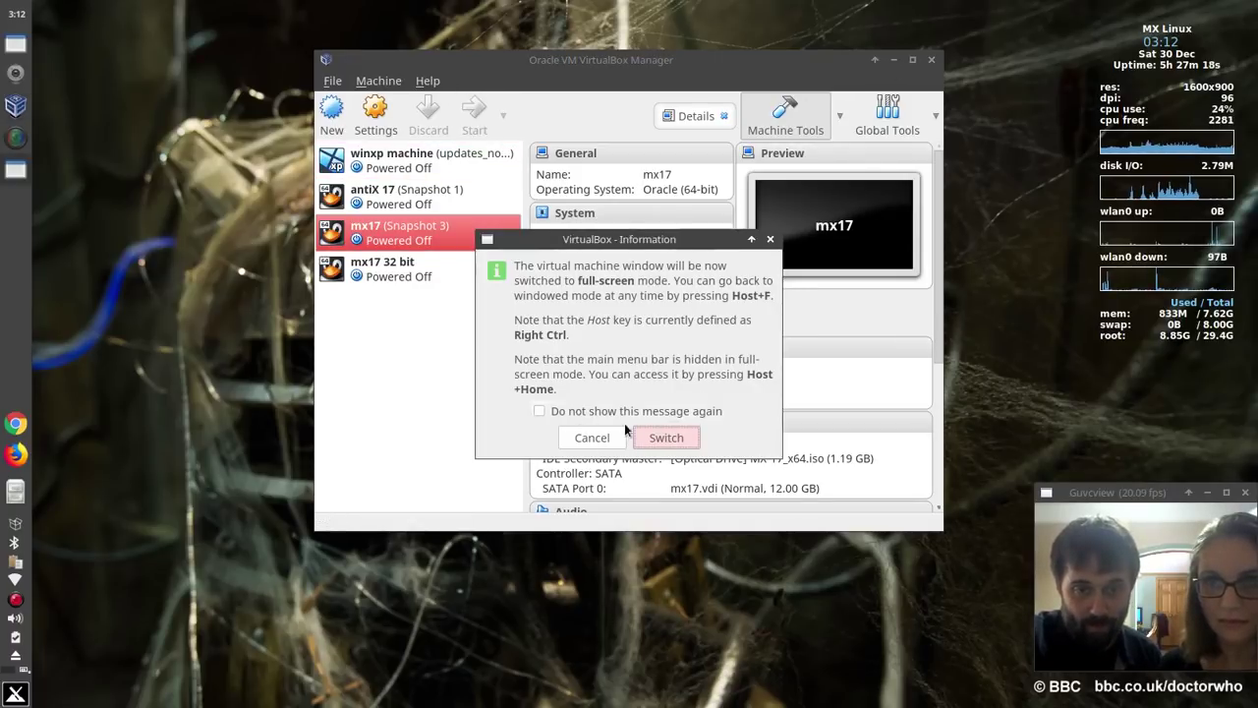
left_click(665, 437)
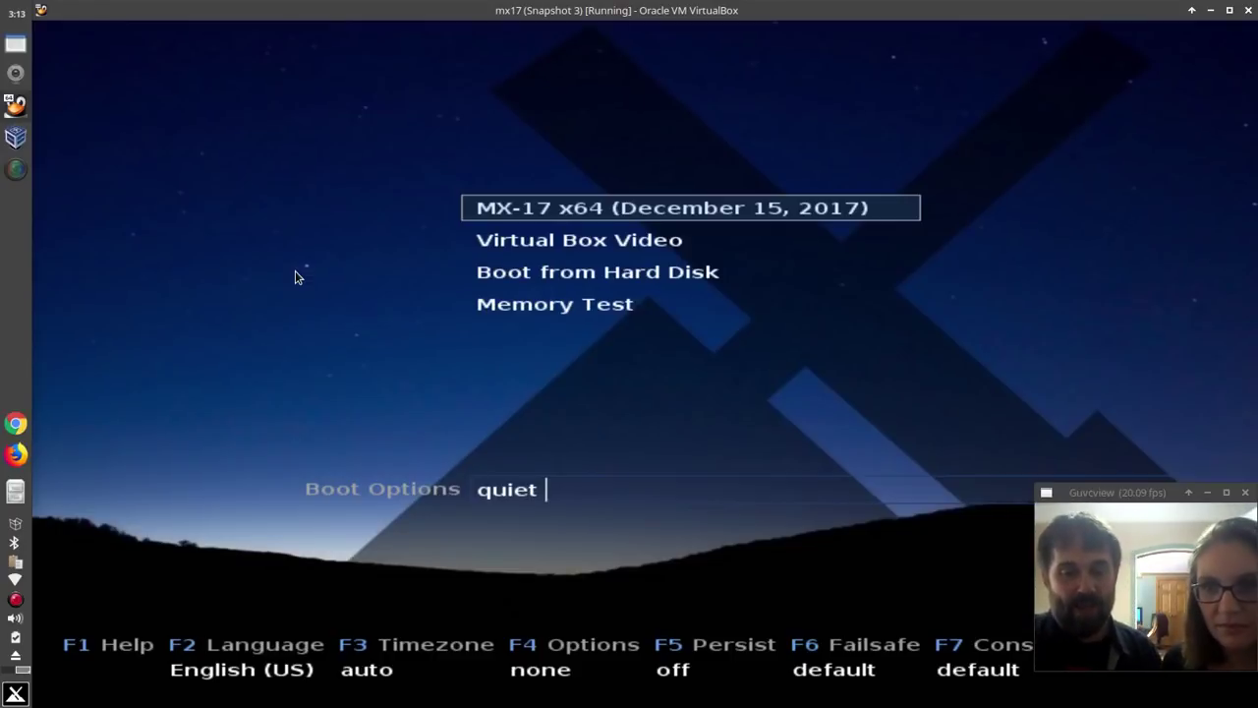
Step: Click into the mx17 VM display at the MX-17 boot menu to trigger the mouse-capture notice
left_click_drag(1127, 496, 1137, 415)
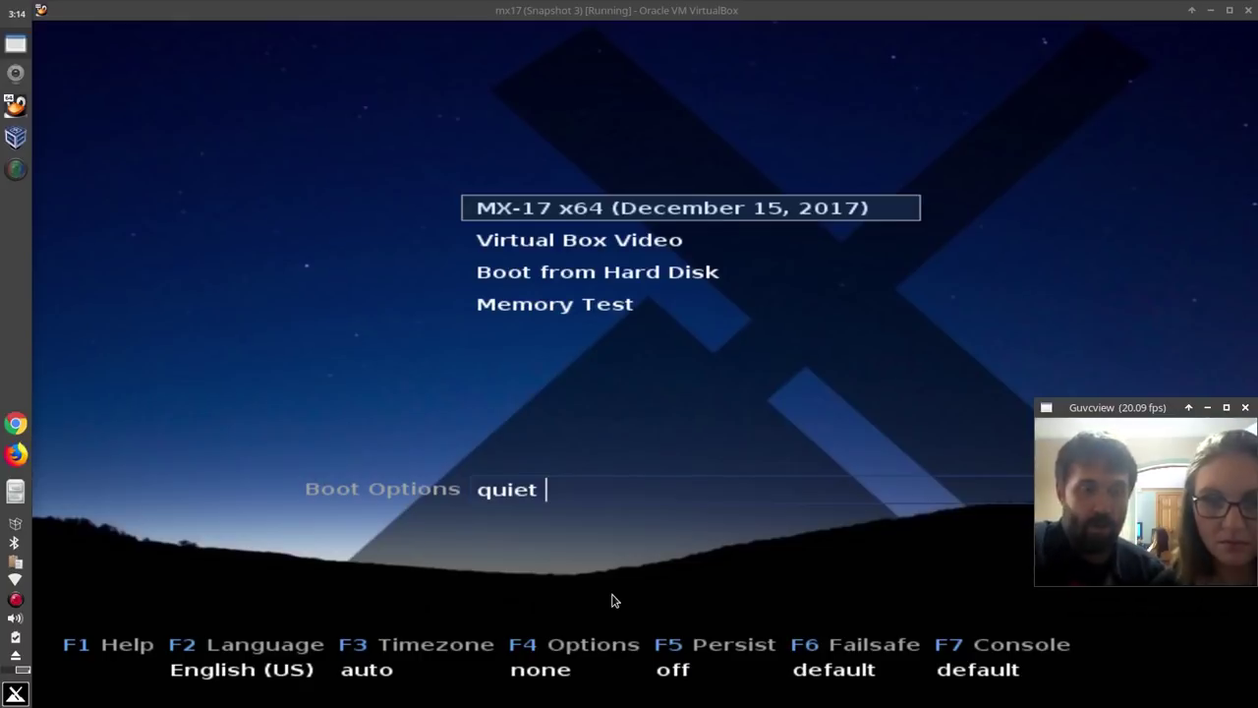
Step: Let the VM capture keyboard and mouse, keeping English (US) as the boot language
left_click(469, 513)
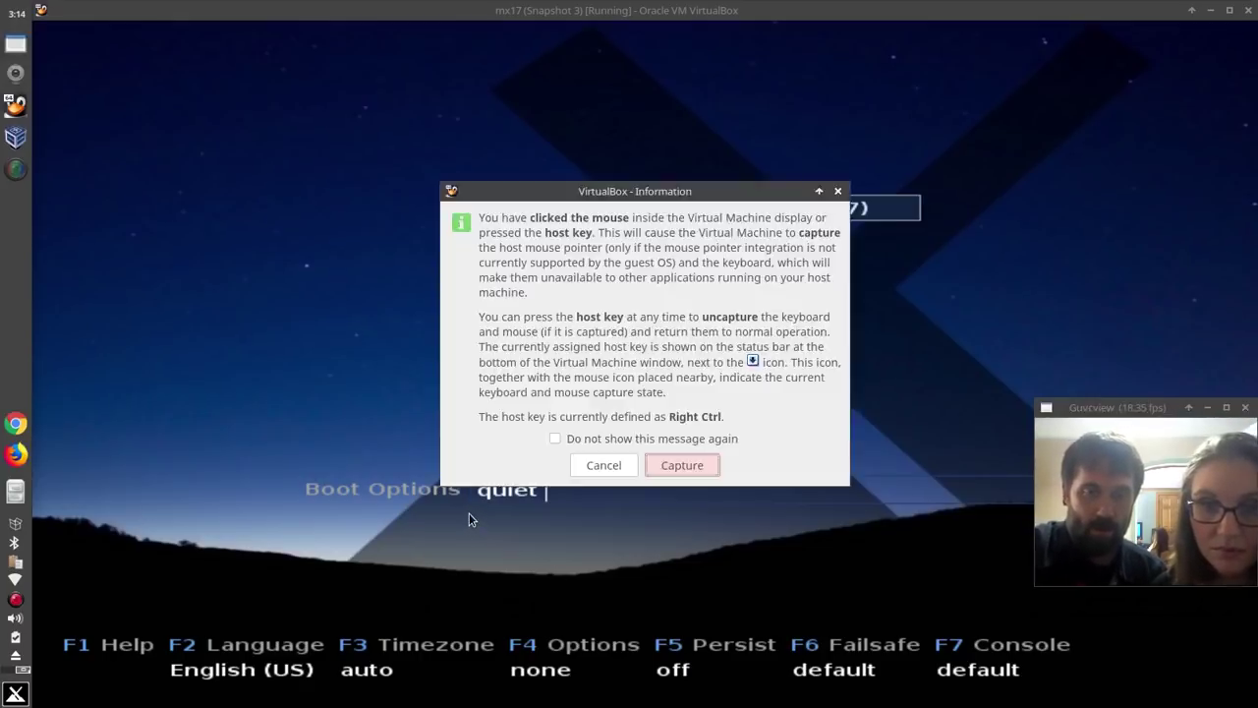
key("Return")
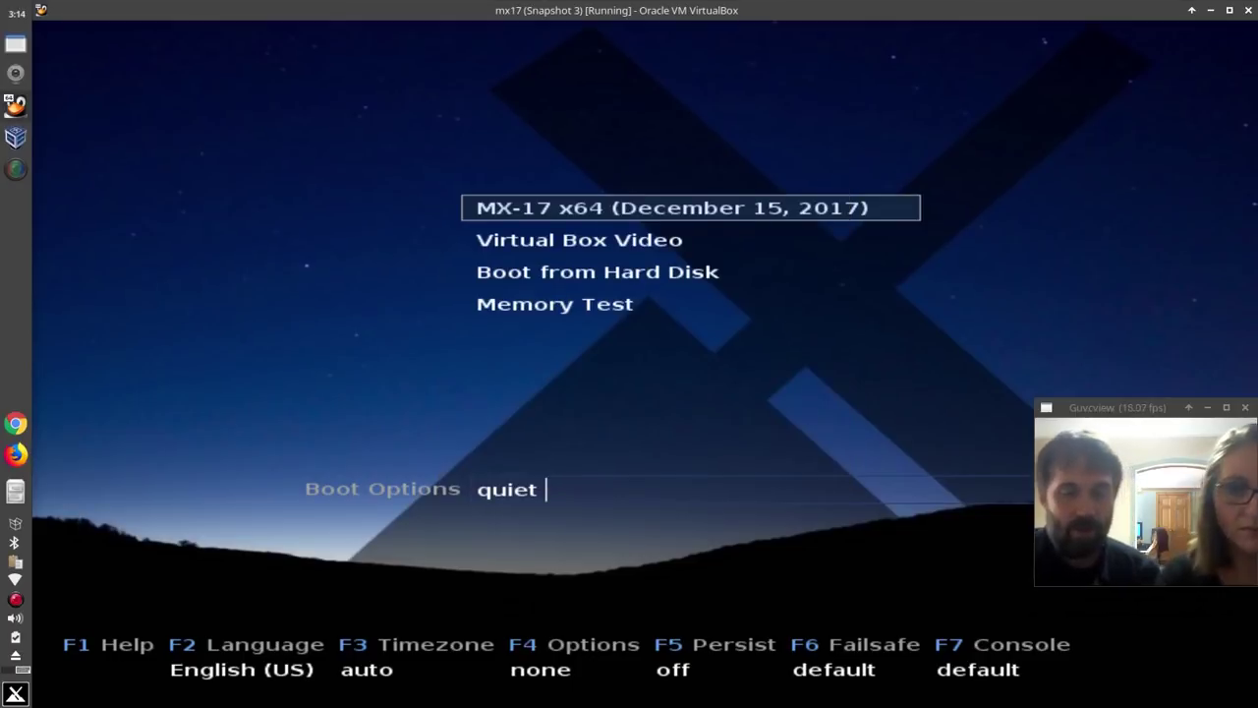
key("F2")
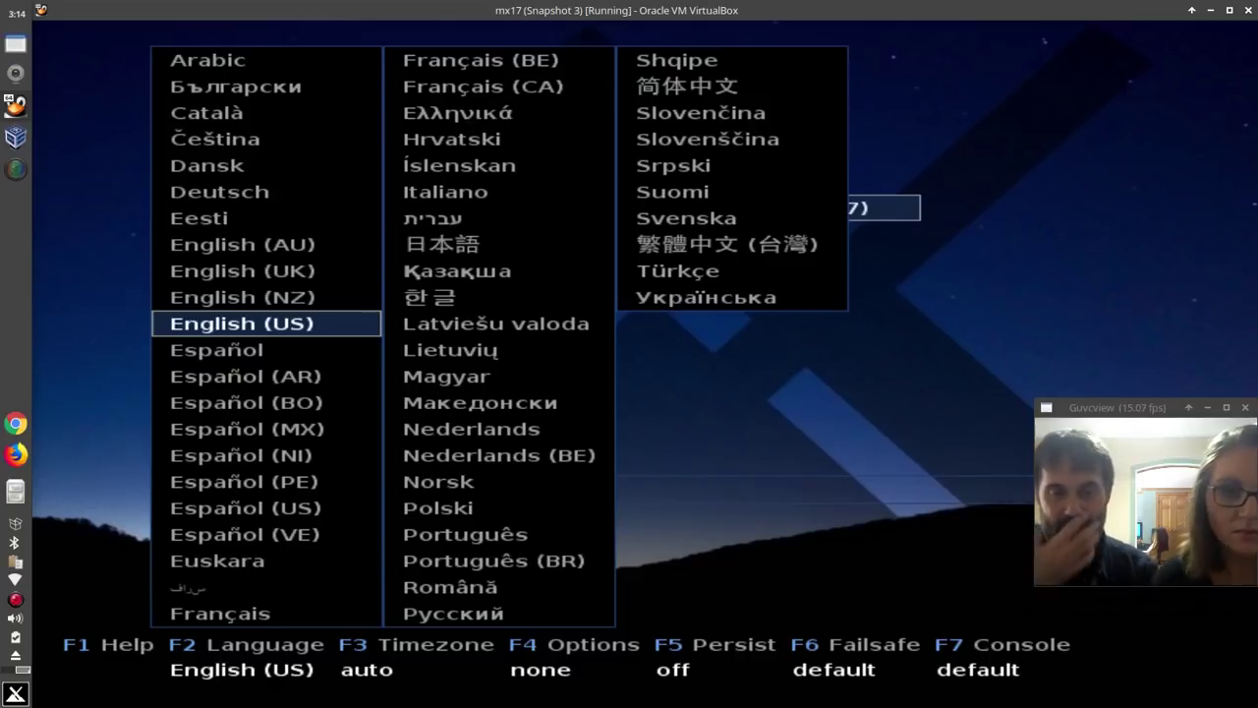
key("Return")
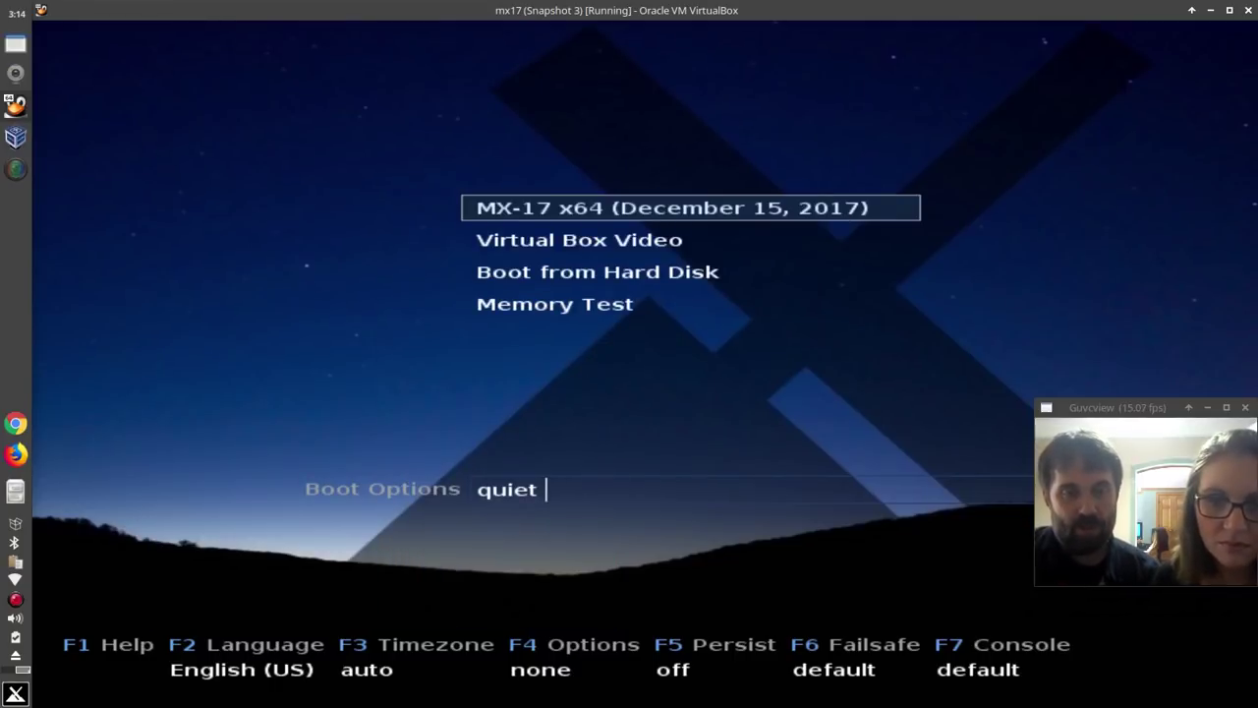
Step: Keep the timezone on auto and bring up the F4 extra boot options list
key("F3")
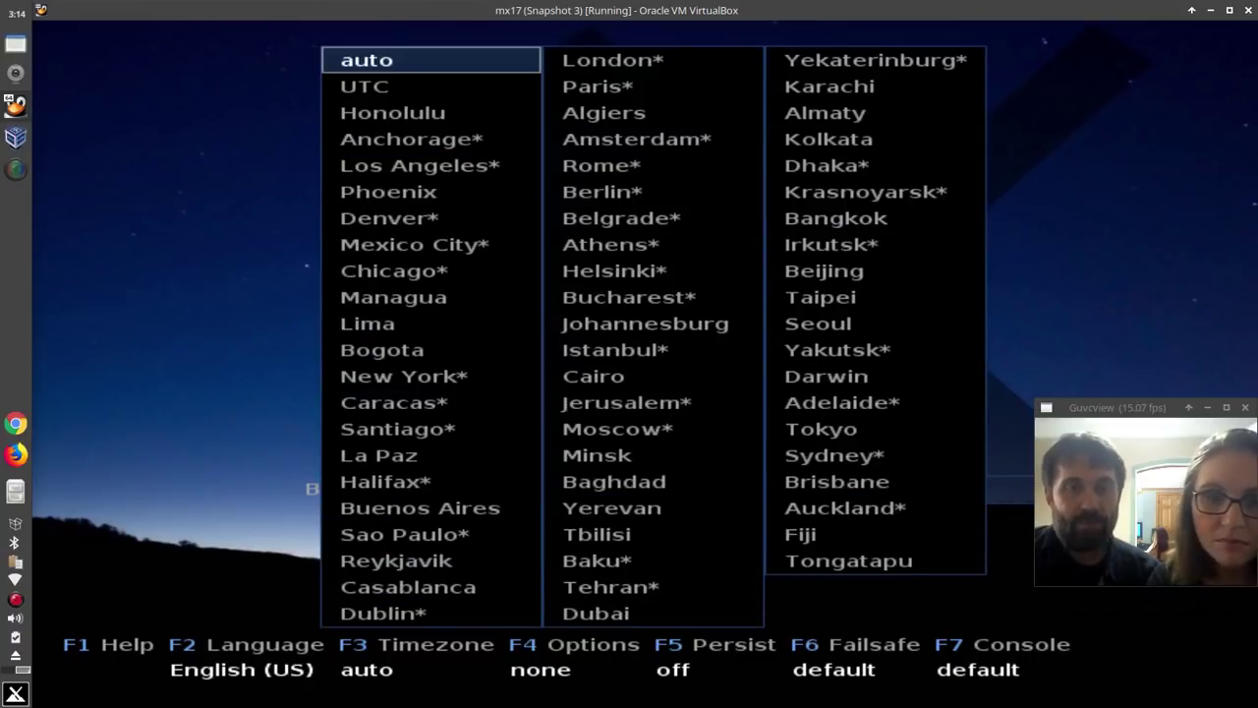
key("Return")
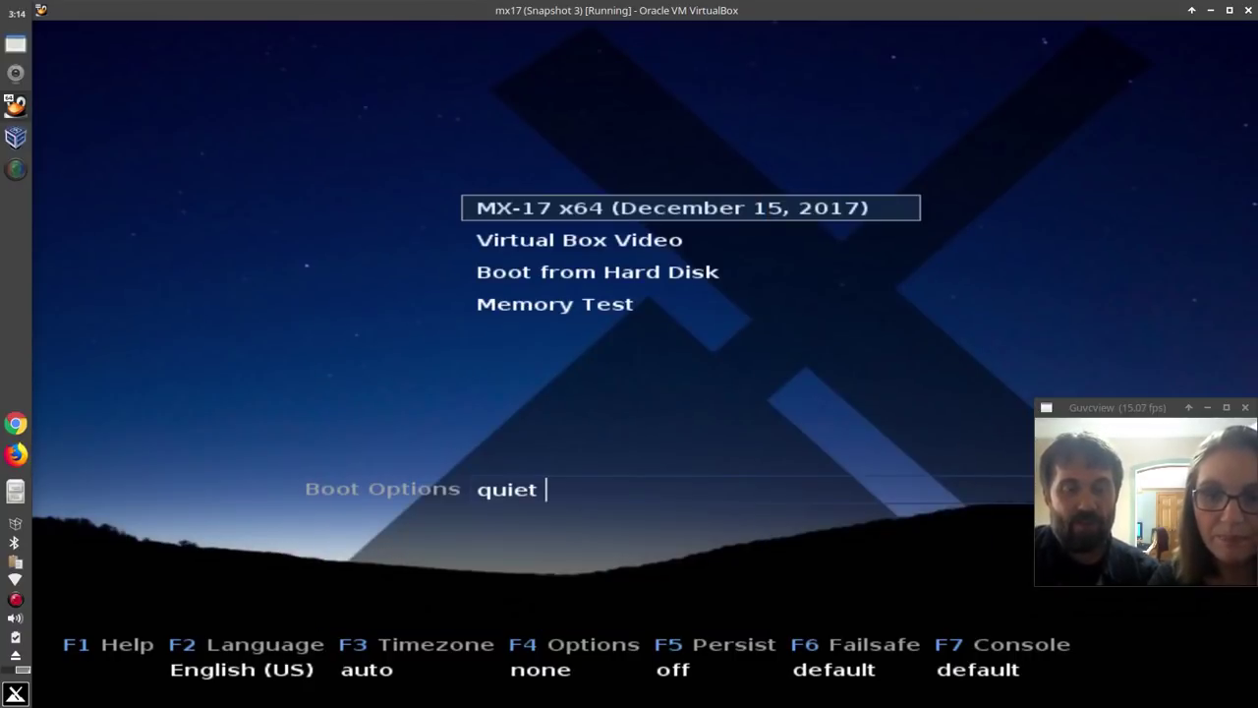
key("F3")
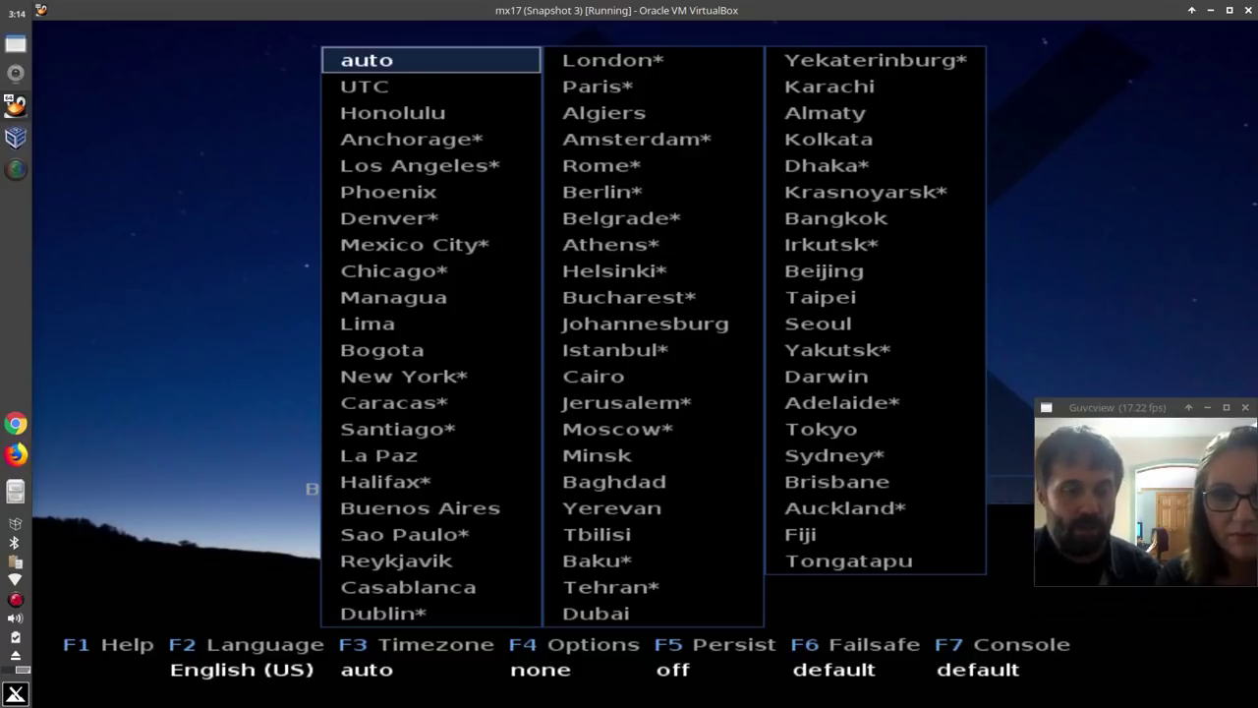
key("Return")
key("F4")
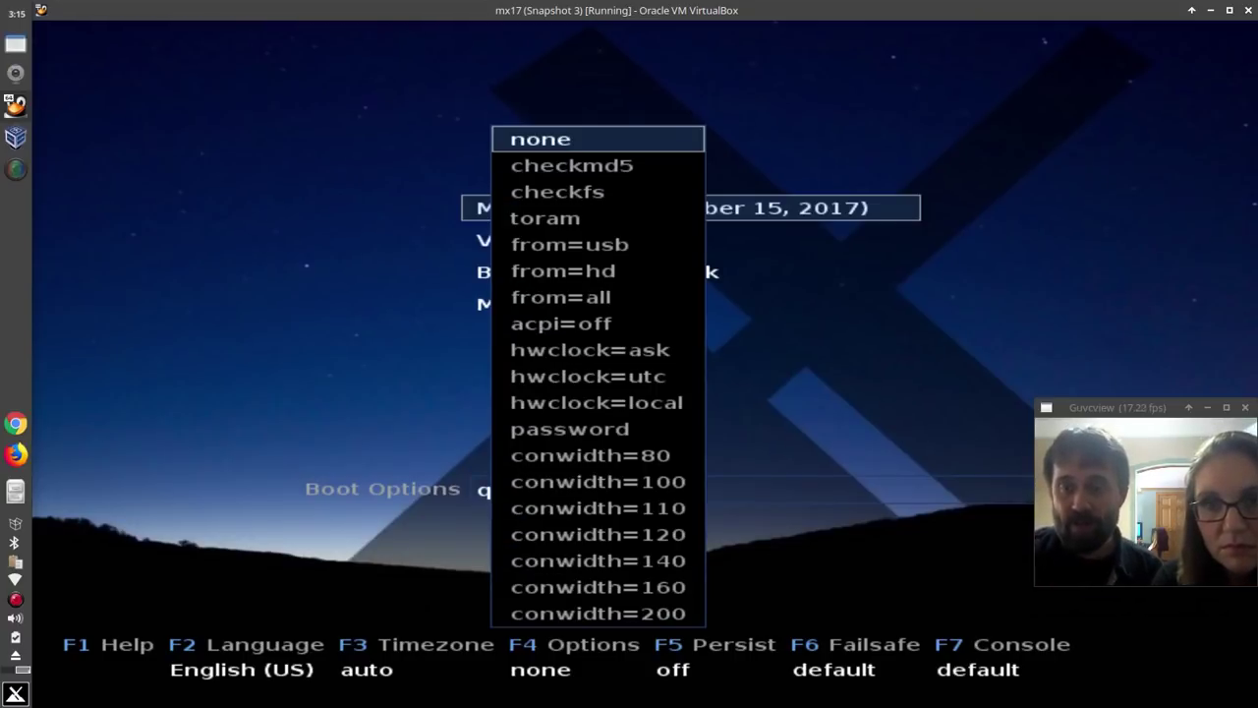
Step: Select from=usb as the extra boot option in the F4 Options list
key("Down")
key("Down")
key("Down")
key("Down")
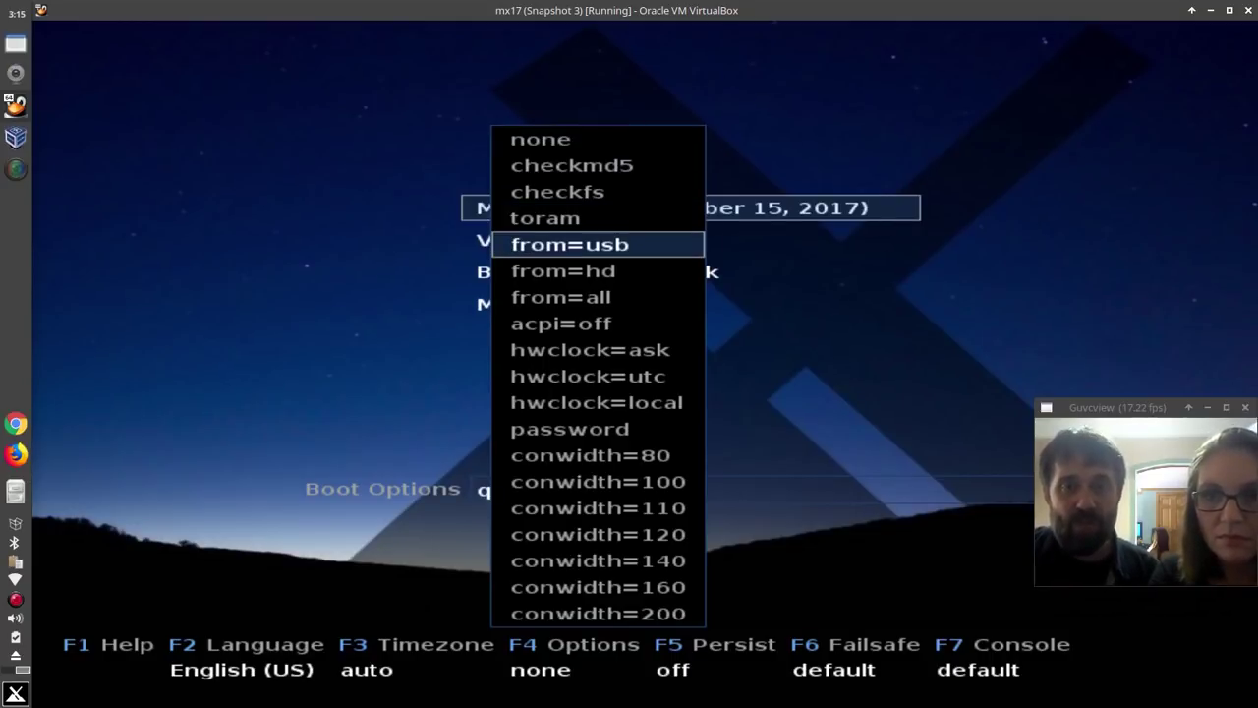
key("Down")
key("Down")
key("Up")
key("Up")
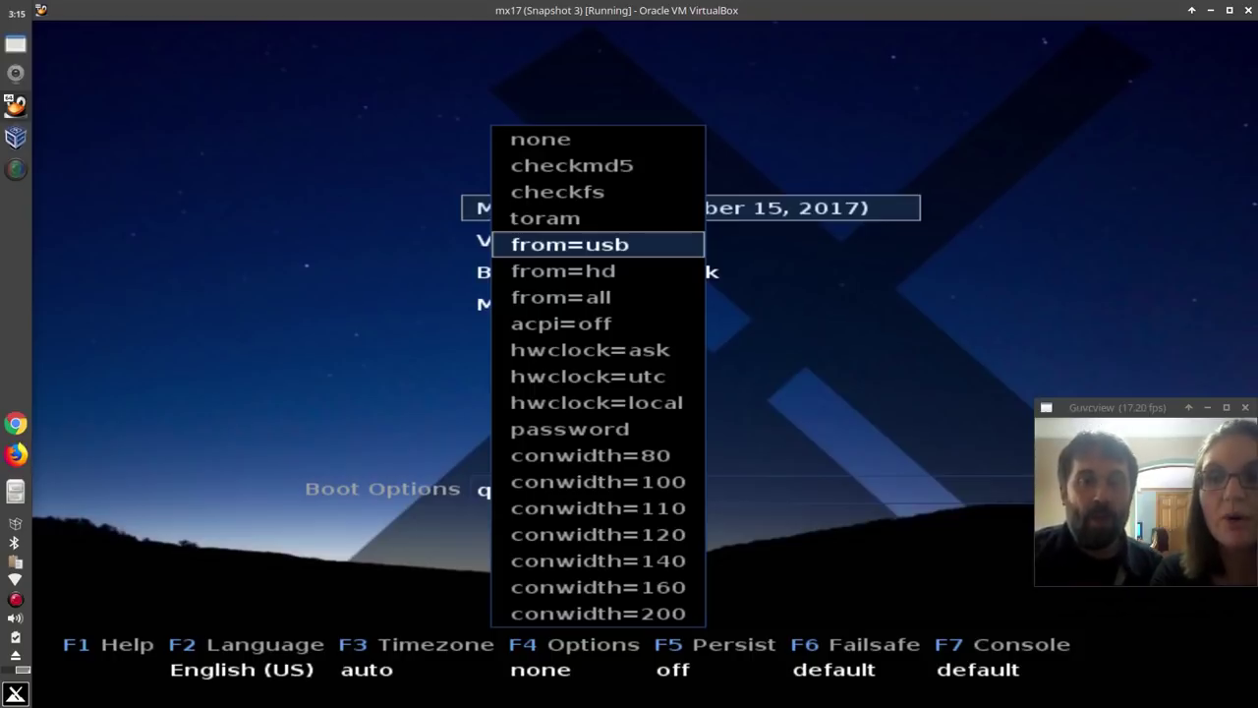
key("Down")
key("Down")
key("Down")
key("Down")
key("Down")
key("Down")
key("Down")
key("Down")
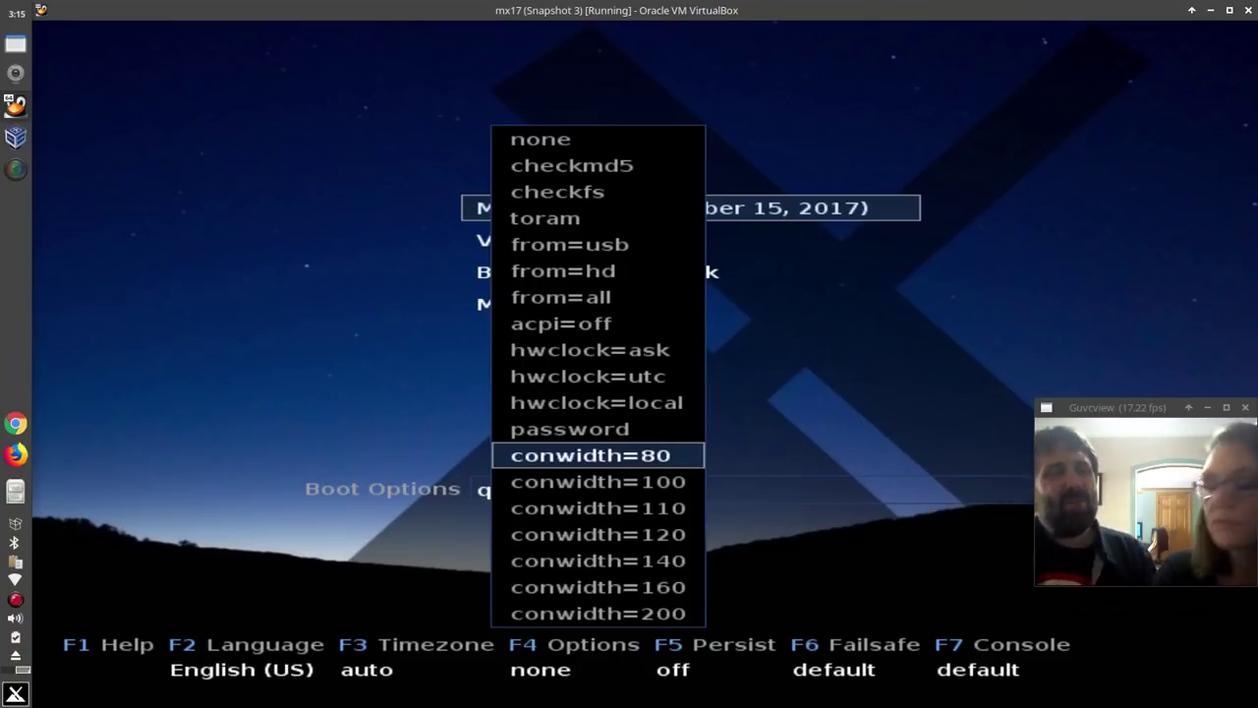
key("Down")
key("Down")
key("Down")
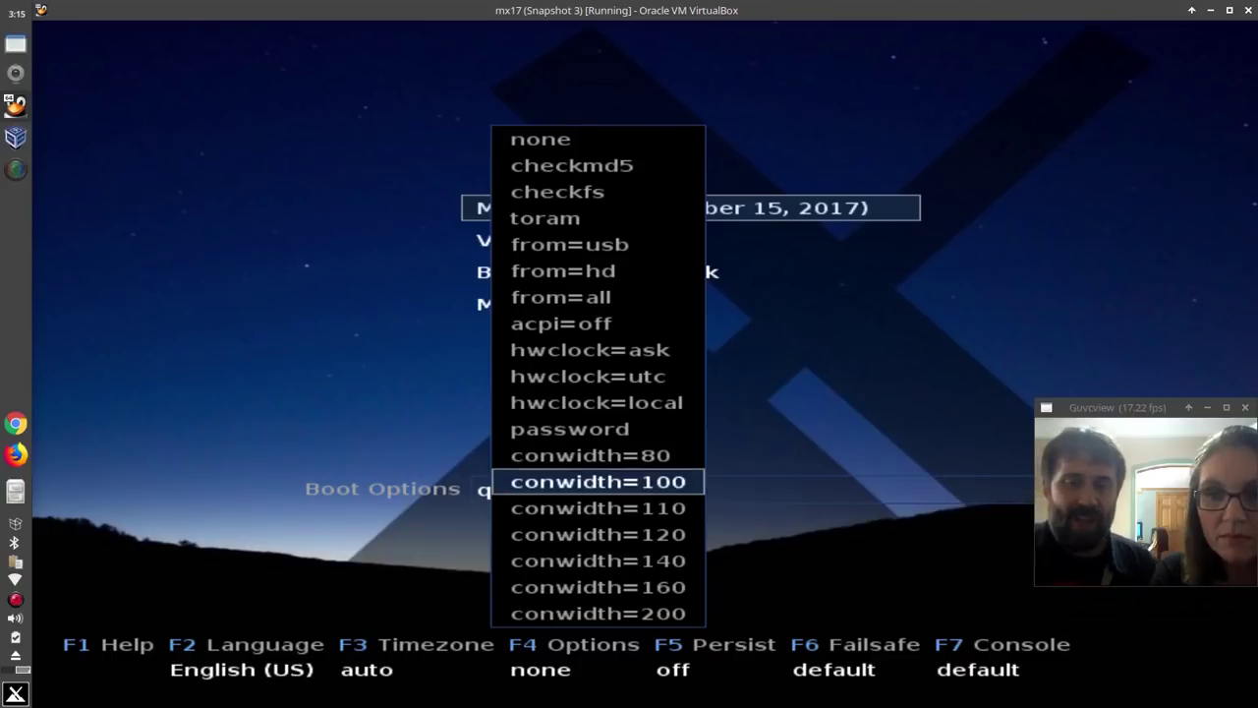
key("Up")
key("Up")
key("Up")
key("Down")
key("Down")
key("Down")
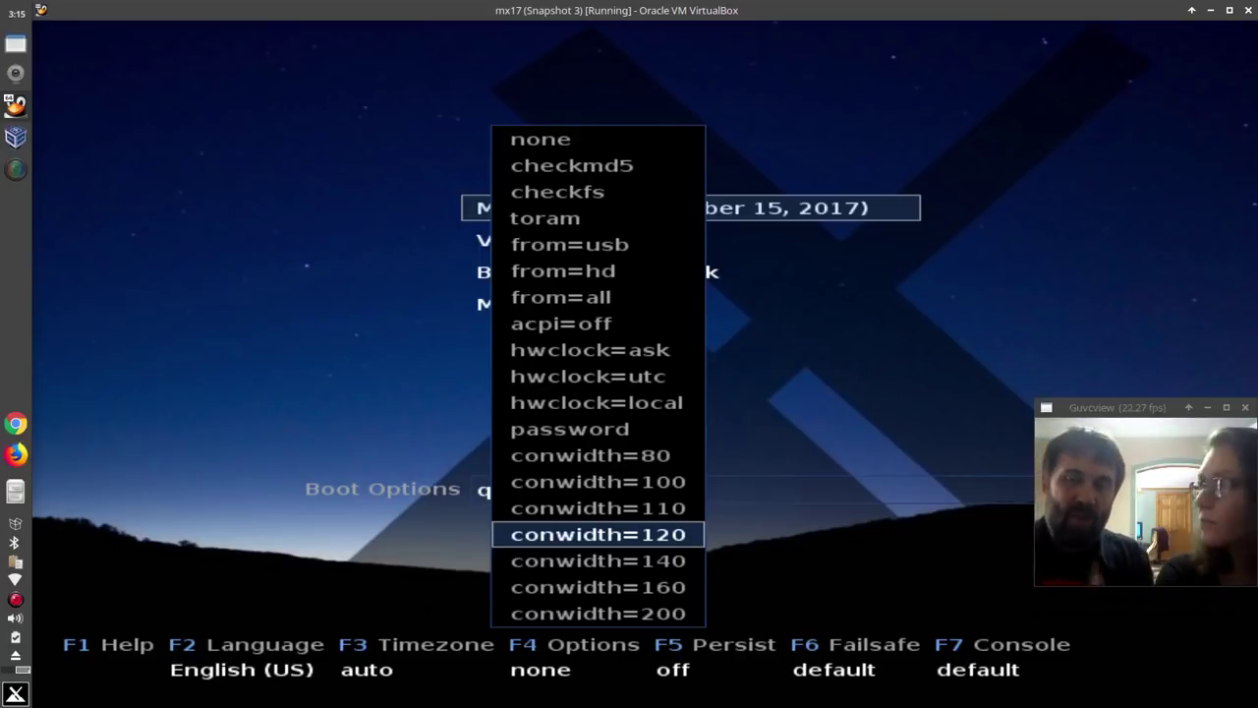
key("Up")
key("Up")
key("Up")
key("Up")
key("Up")
key("Up")
key("Up")
key("Up")
key("Up")
key("Up")
key("Up")
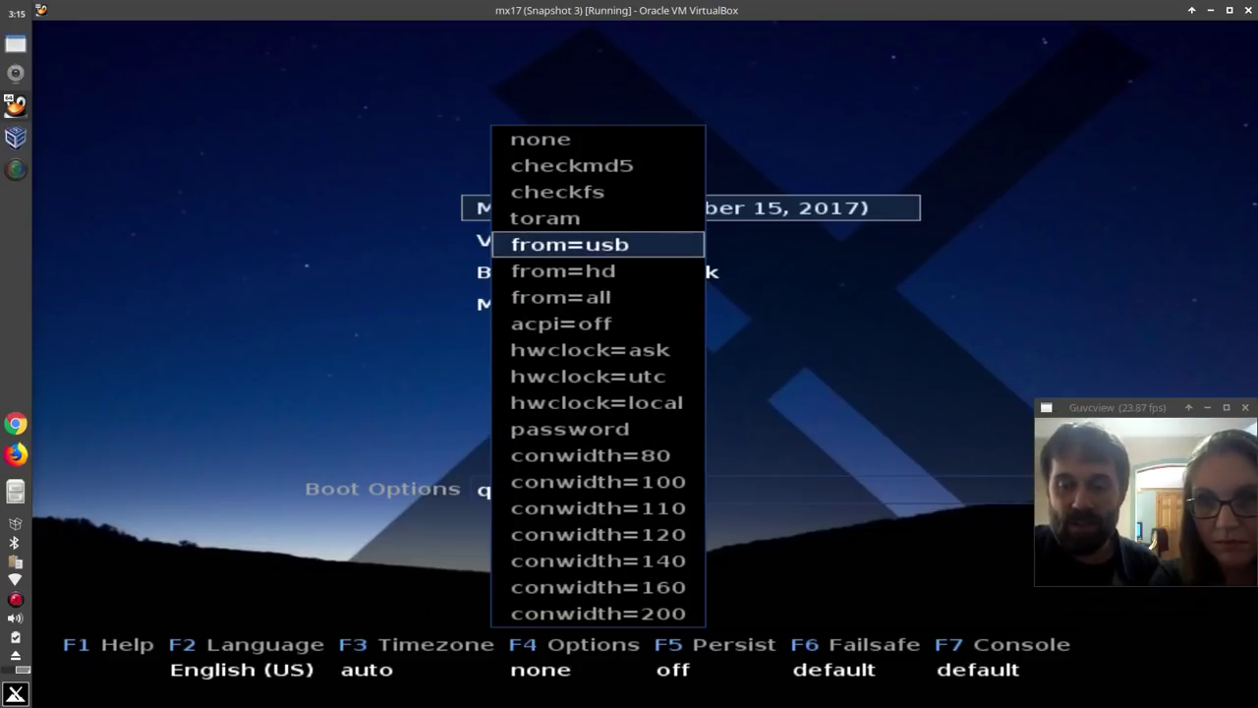
key("Return")
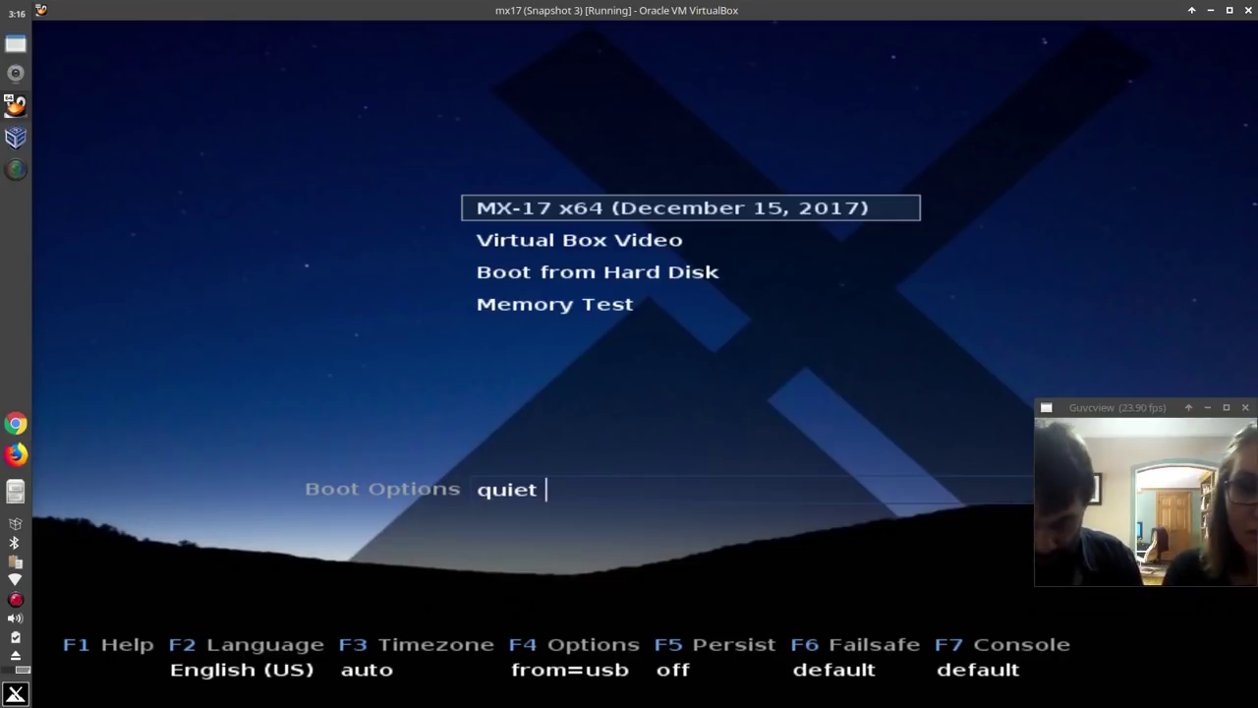
Step: Open the F5 persistence modes and highlight persist_static
key("F5")
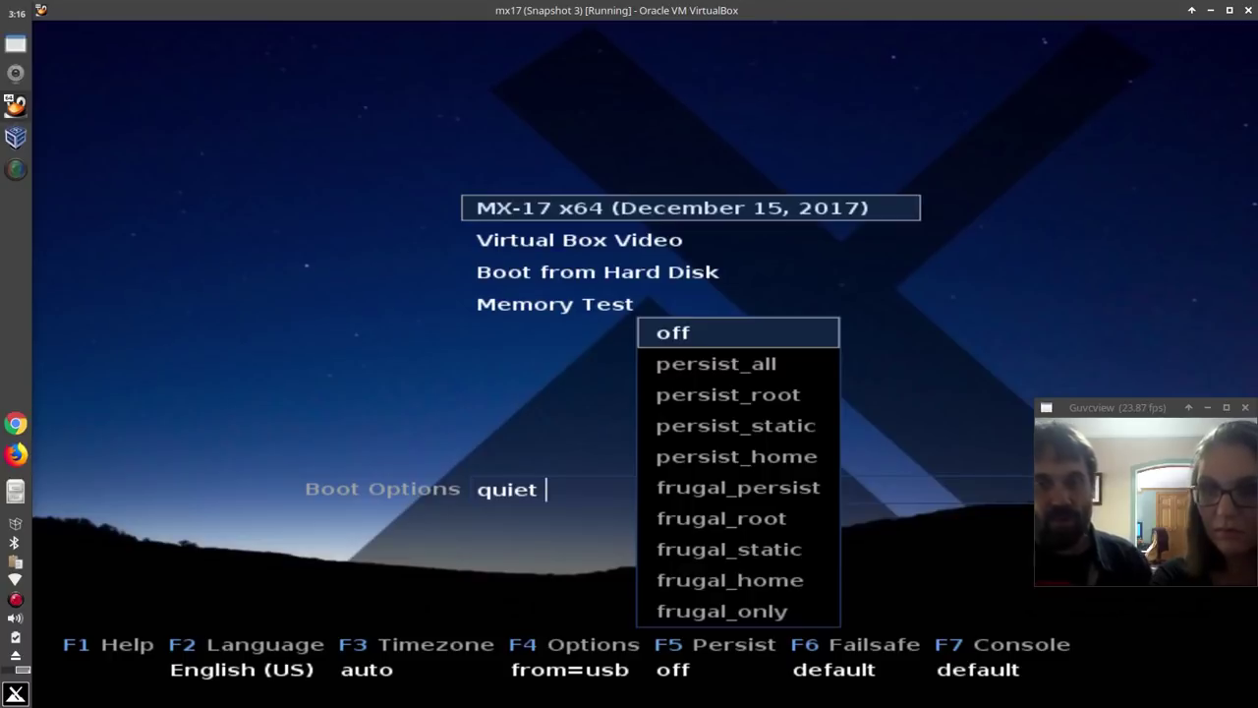
key("Down")
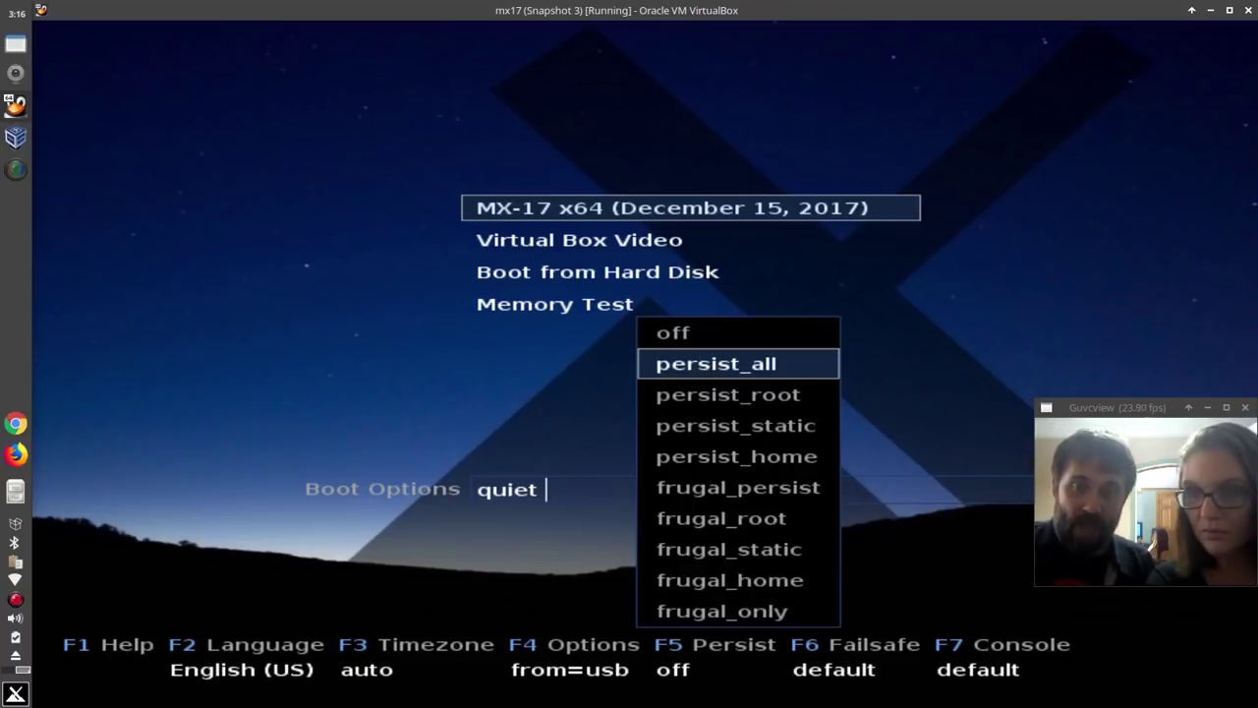
key("Down")
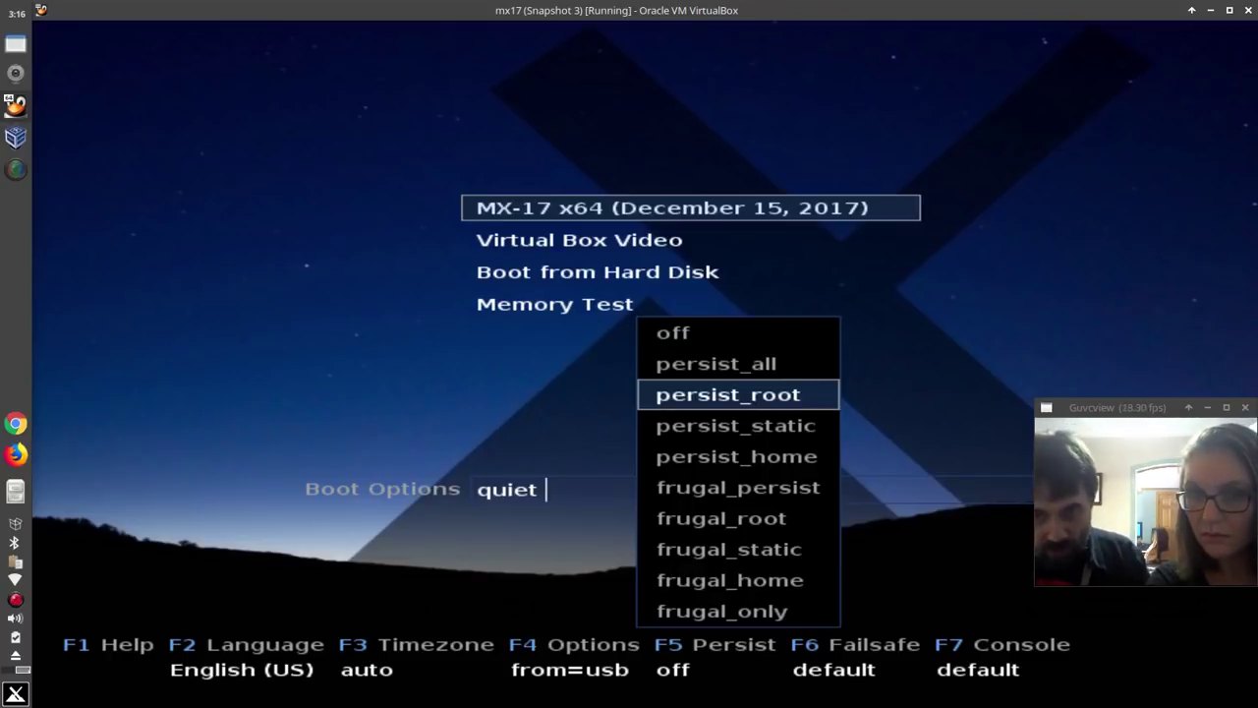
key("Down")
key("Down")
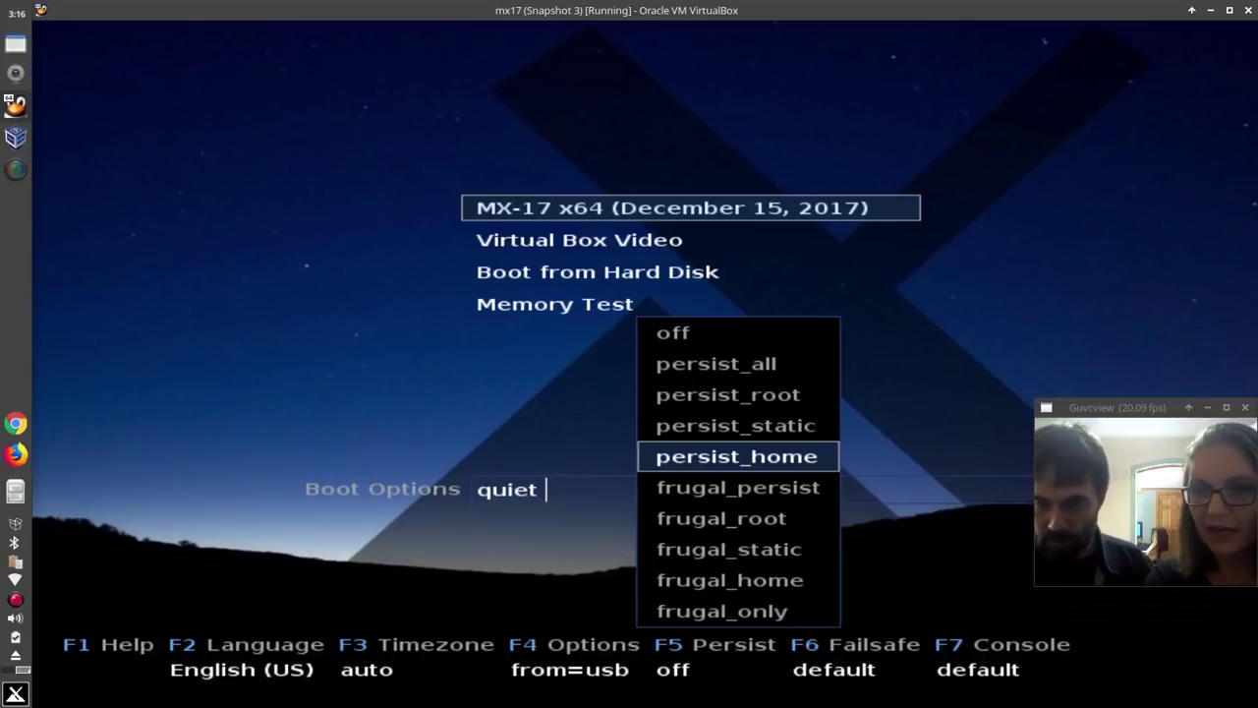
key("Up")
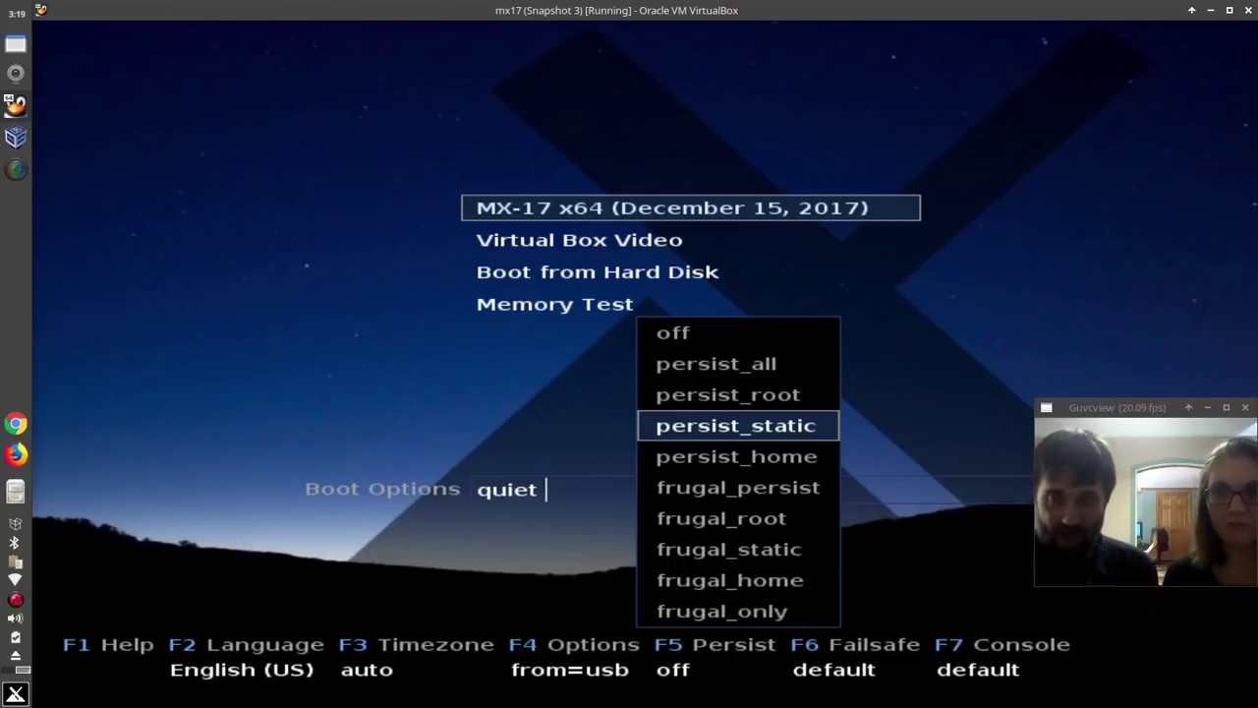
Step: Confirm persist_static and boot the MX-17 x64 entry up to the rootfs persistence prompt
key("Return")
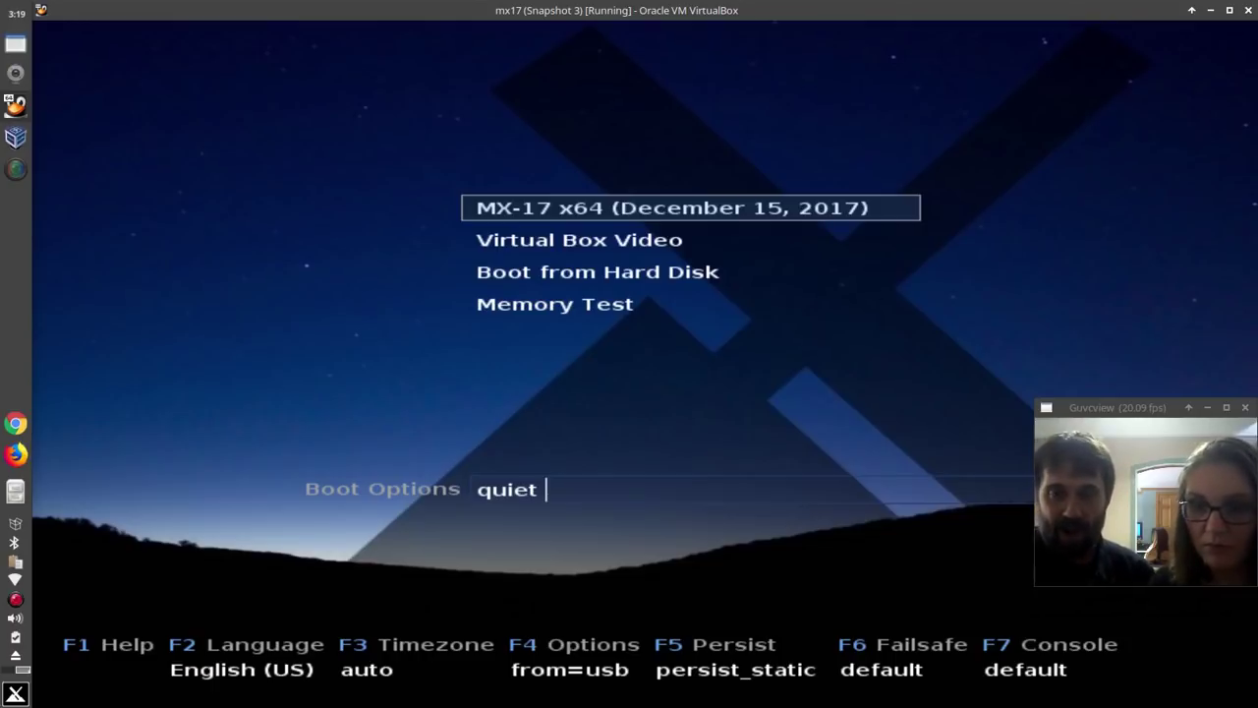
key("Return")
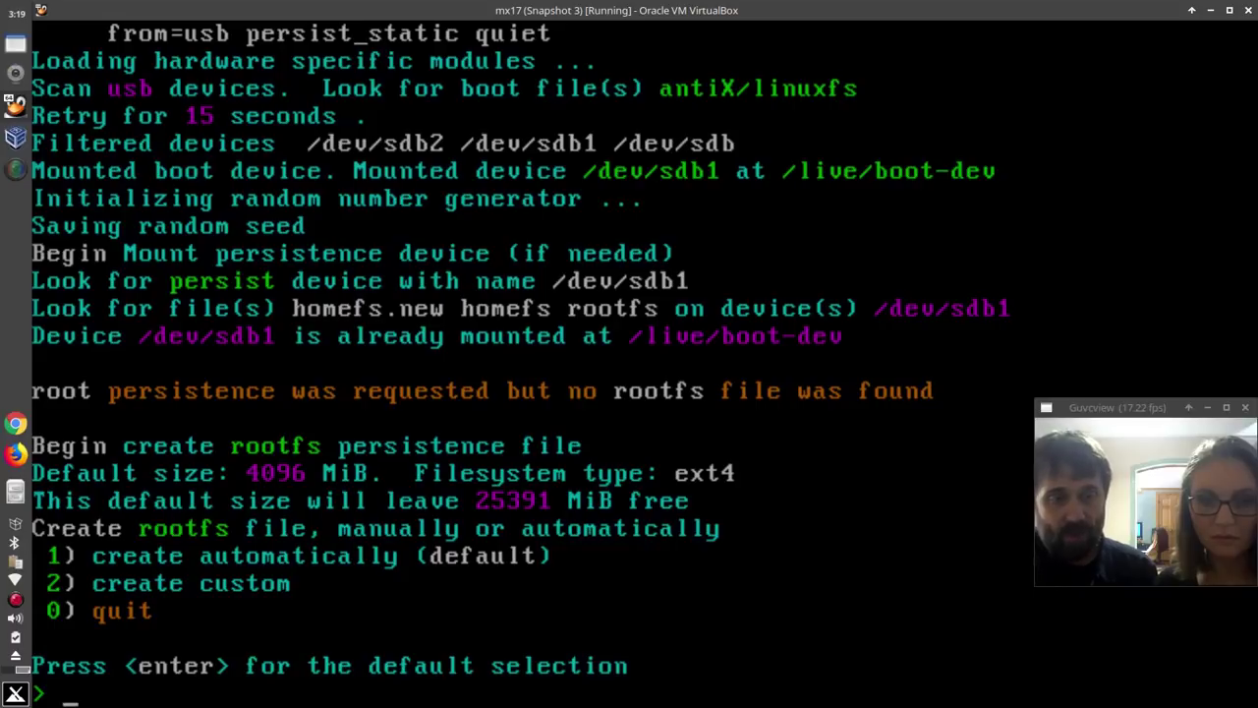
Step: Enter choice 2 at the rootfs prompt to create a custom-sized persistence file
type("2")
key("Return")
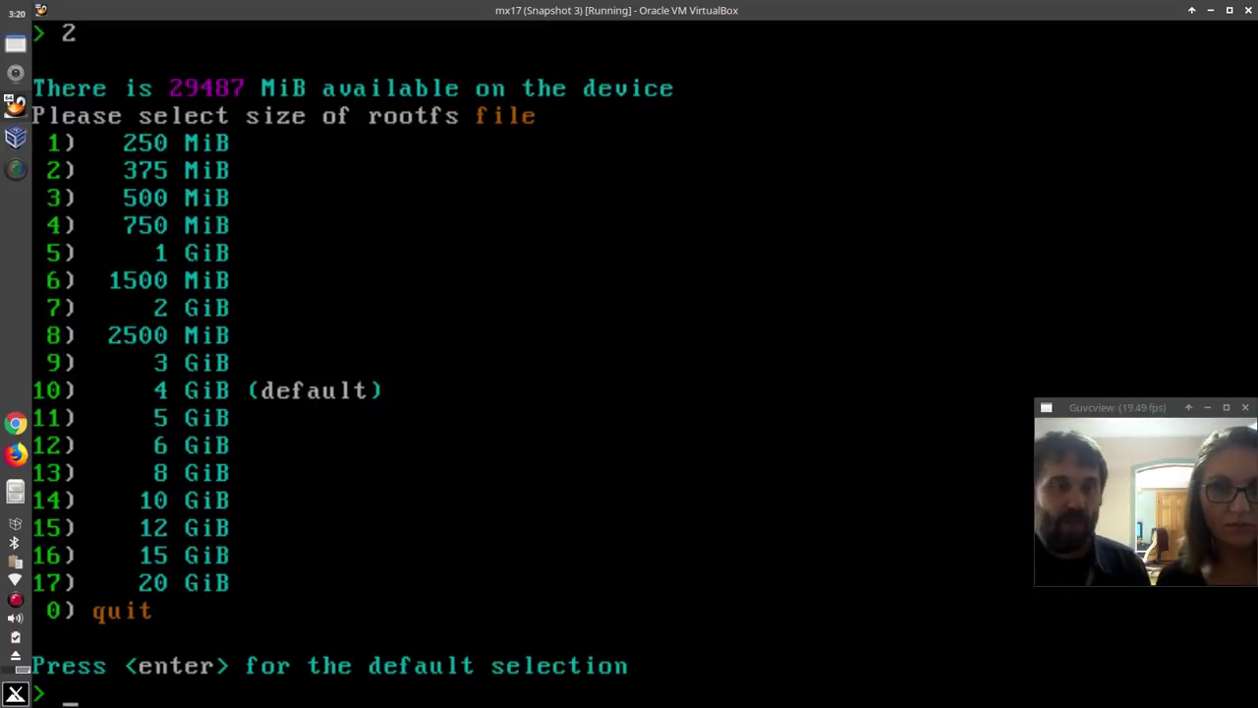
Step: Pick option 15 for a 12 GiB rootfs file and accept automatic homefs creation
type("15")
key("Return")
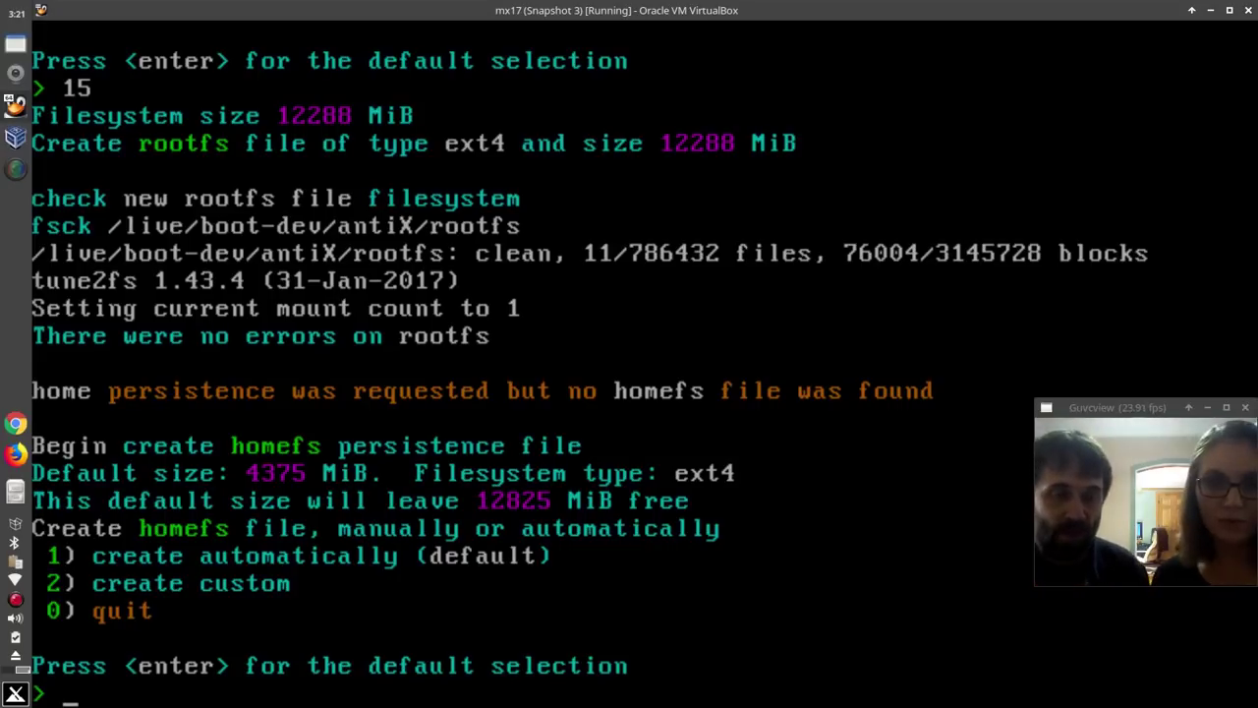
key("Return")
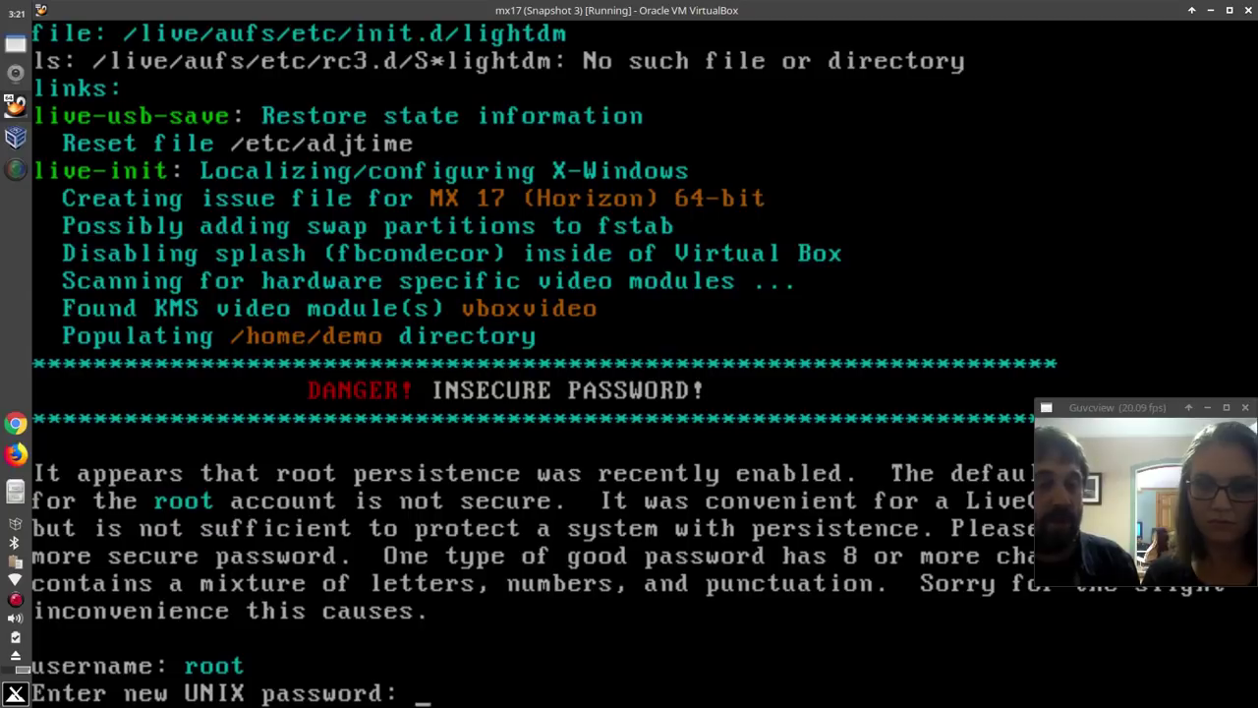
Step: Enter and confirm a new root account password
key("Return")
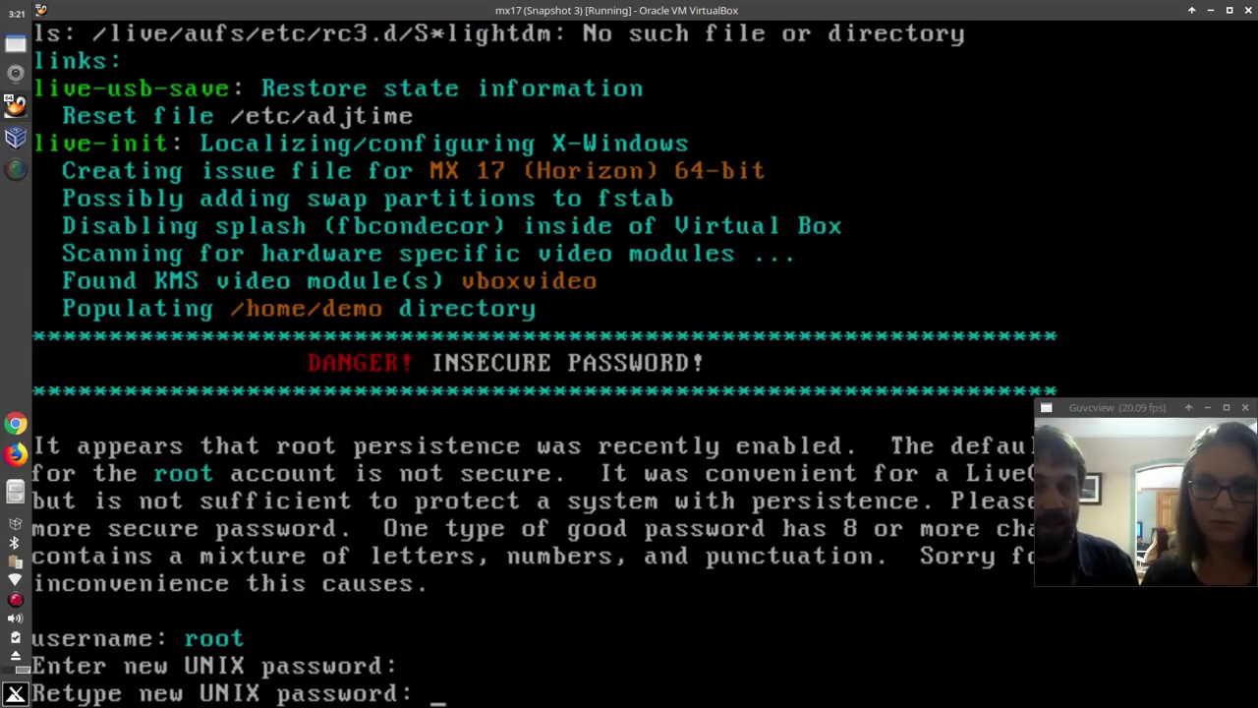
key("Return")
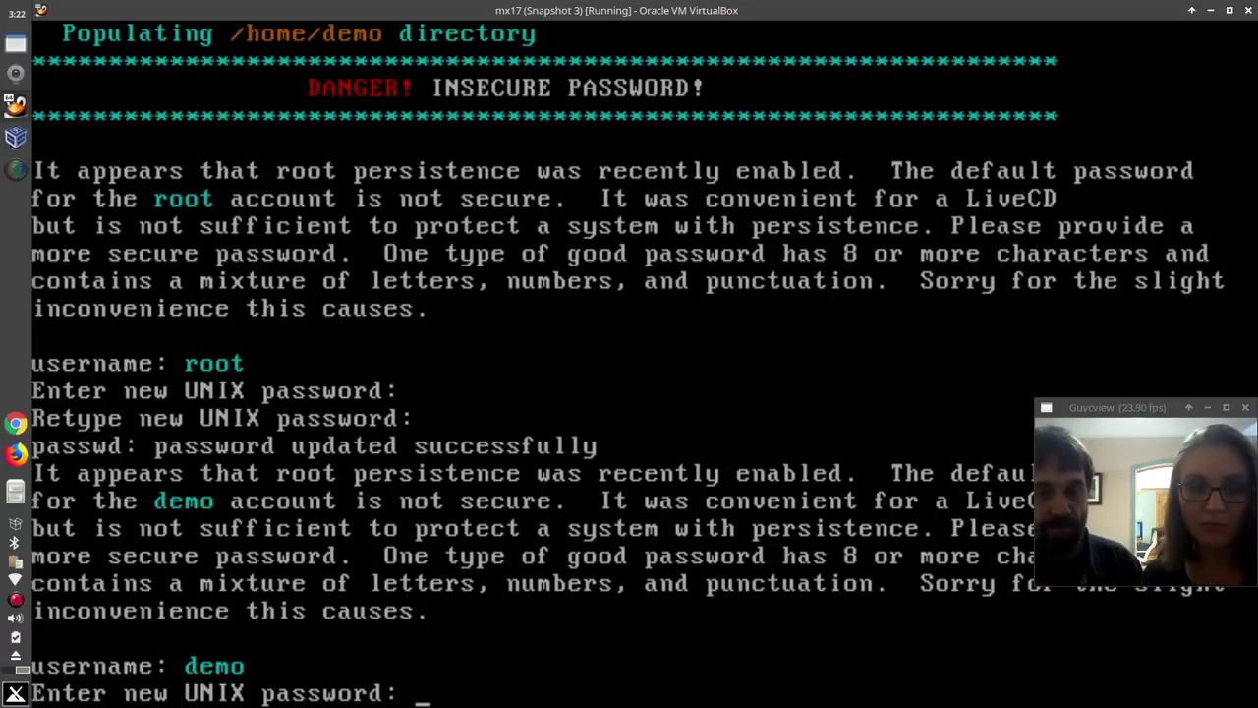
Step: Enter and confirm the new demo account password so MX-17 boots to its desktop
key("Return")
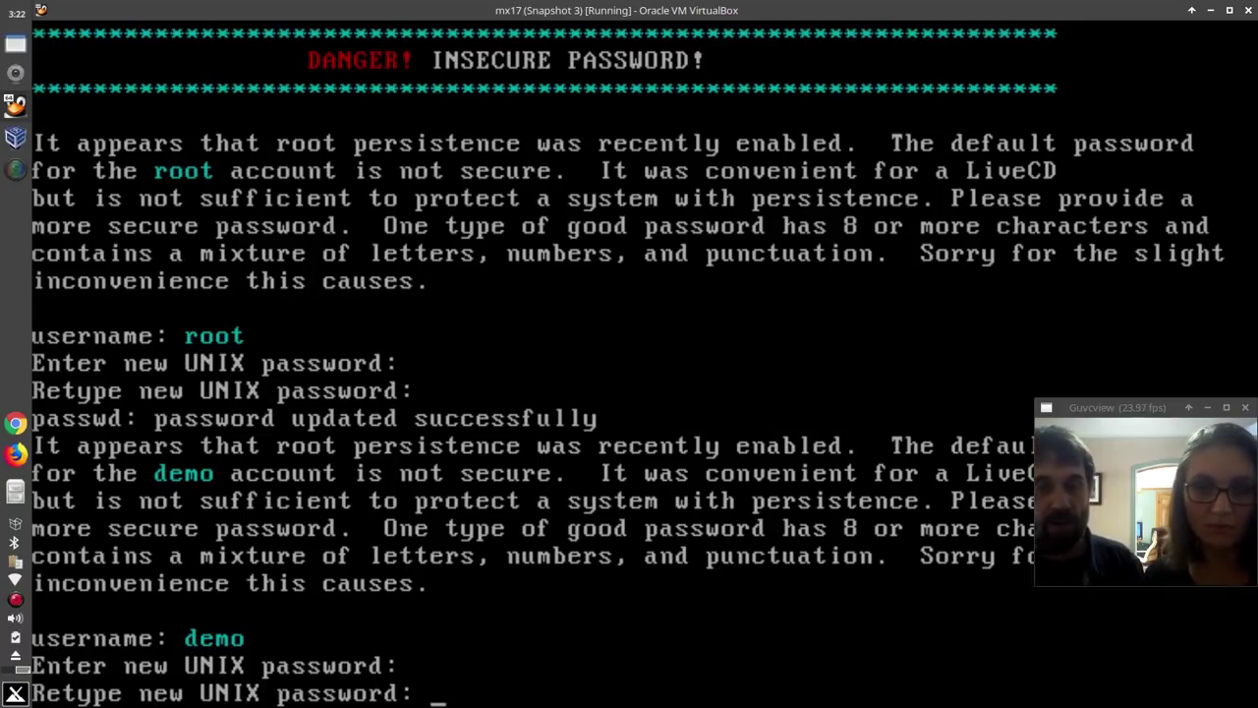
key("Return")
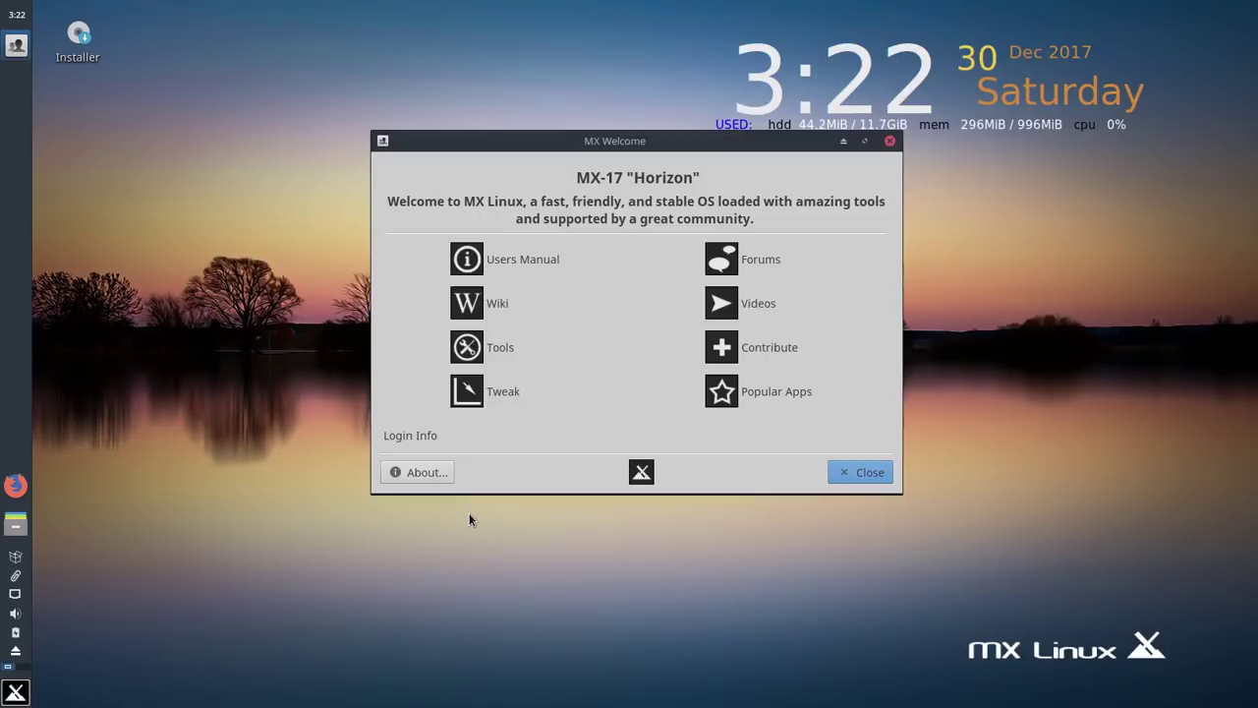
Step: Exit full-screen with Right Ctrl+F so the mx17 VM shows in a regular window
key("Control_R+f")
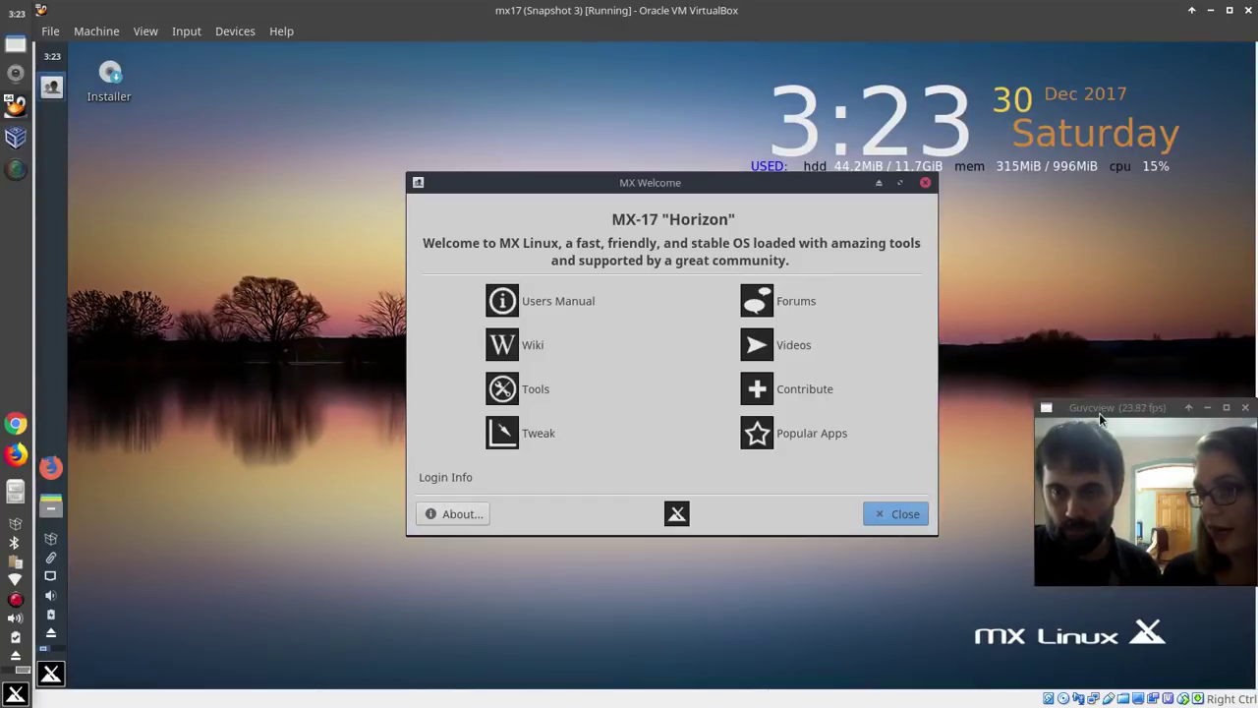
left_click_drag(1099, 412, 1068, 418)
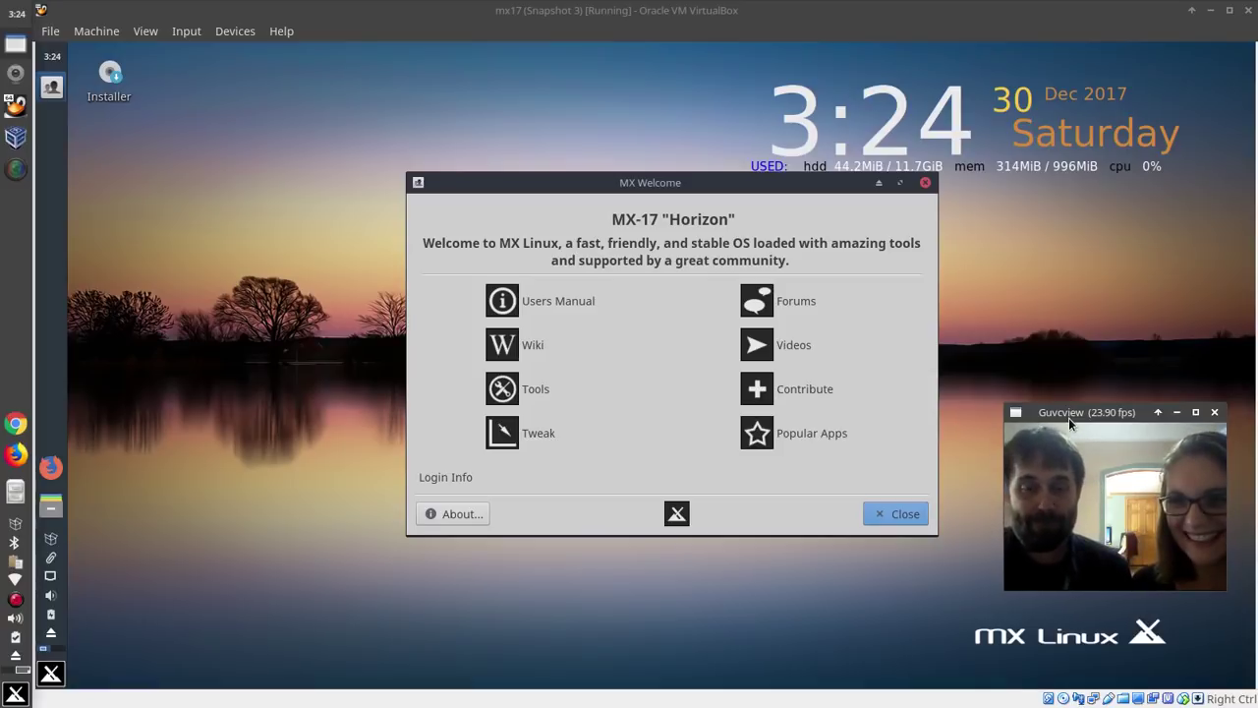
Step: Raise the SimpleScreenRecorder window from the host's left taskbar
left_click(15, 73)
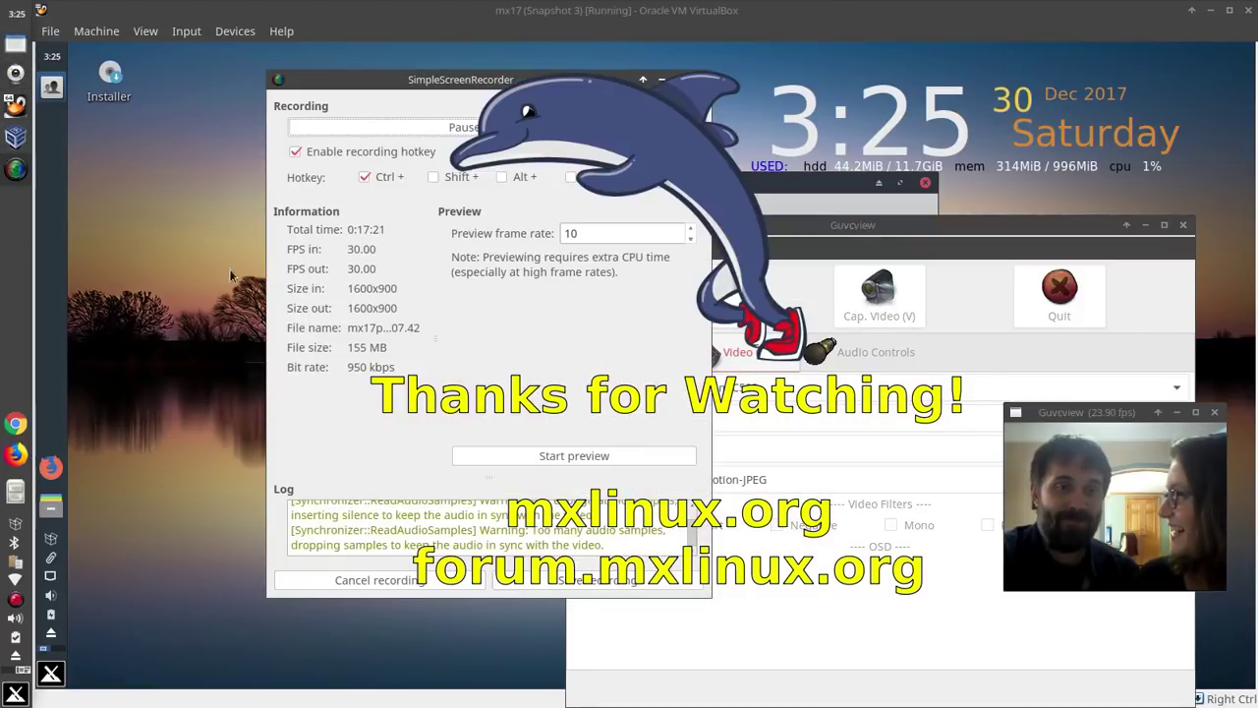